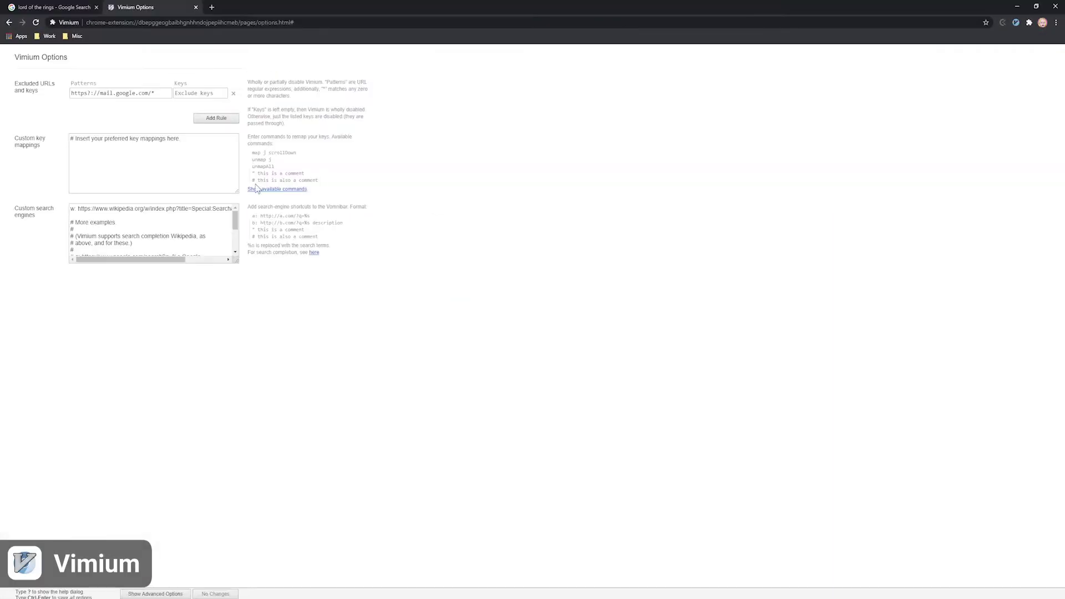
- Show Vimium's command list, scroll the results with j, and open WarnerBros.com in a background tab
left_click(270, 188)
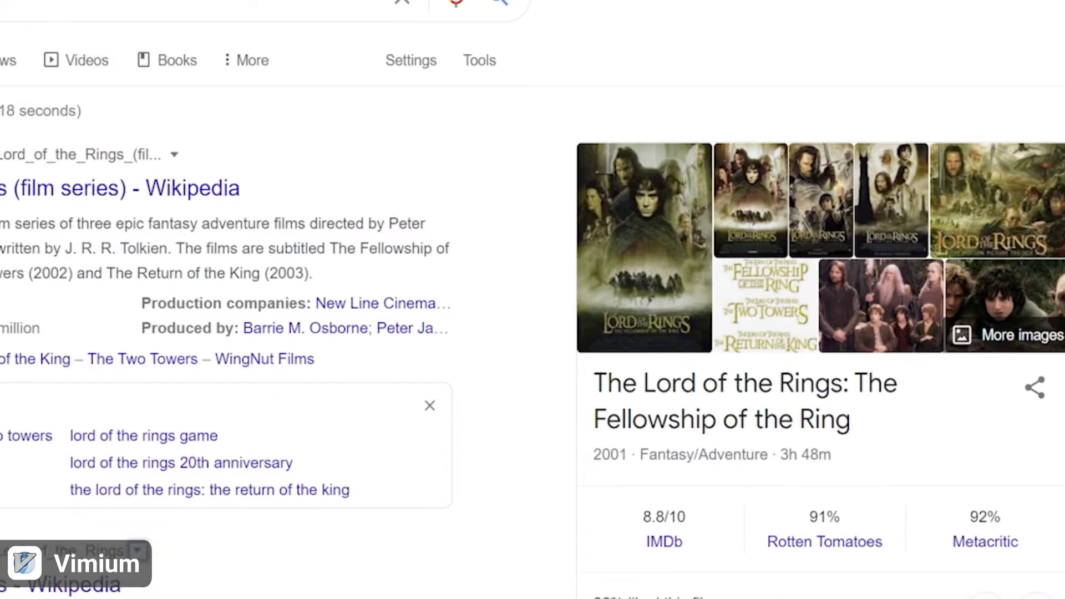
key("j")
key("j")
key("j")
key("j")
key("j")
key("j")
key("j")
key("j")
key("j")
key("j")
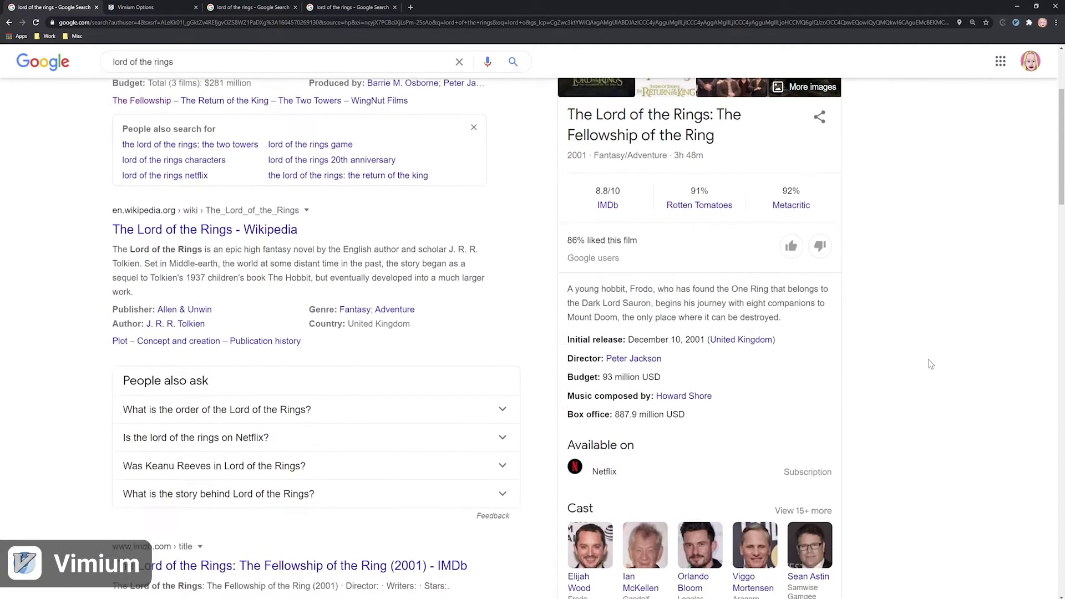
key("j")
key("j")
key("j")
key("j")
key("j")
key("j")
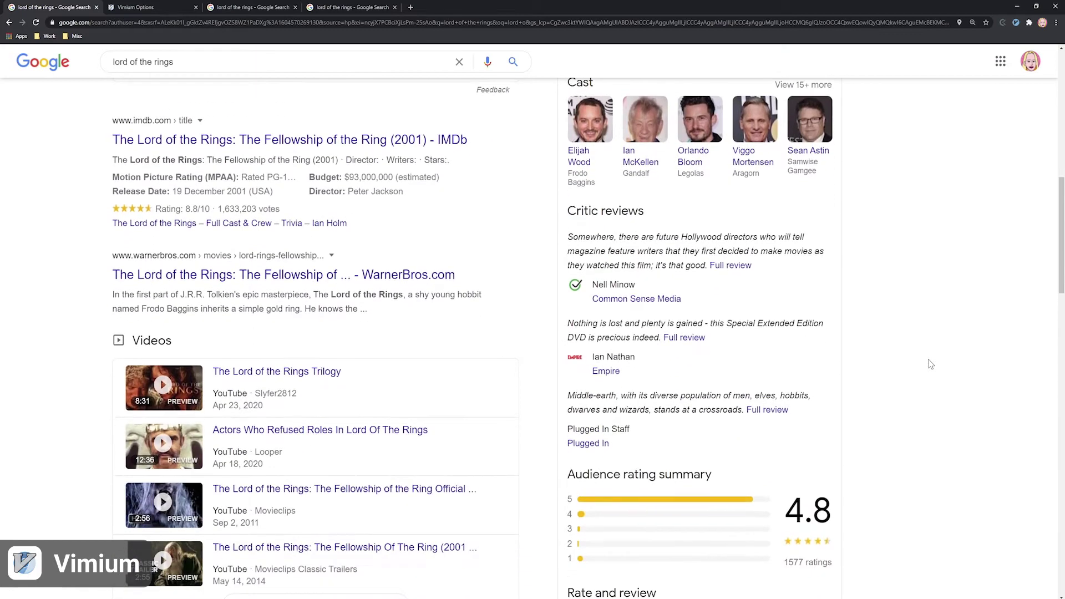
key("shift+f")
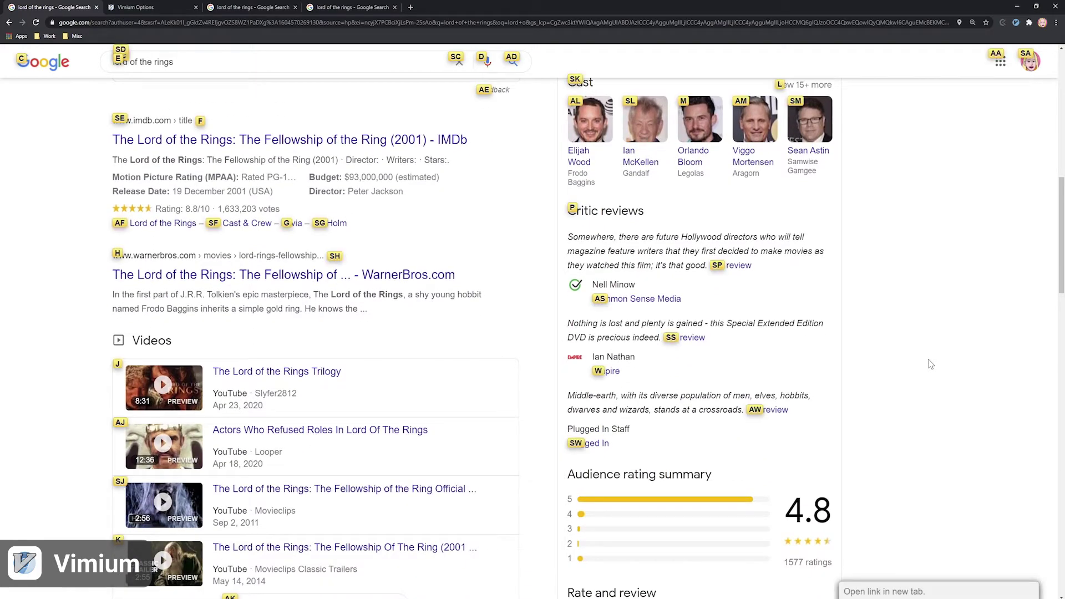
key("h")
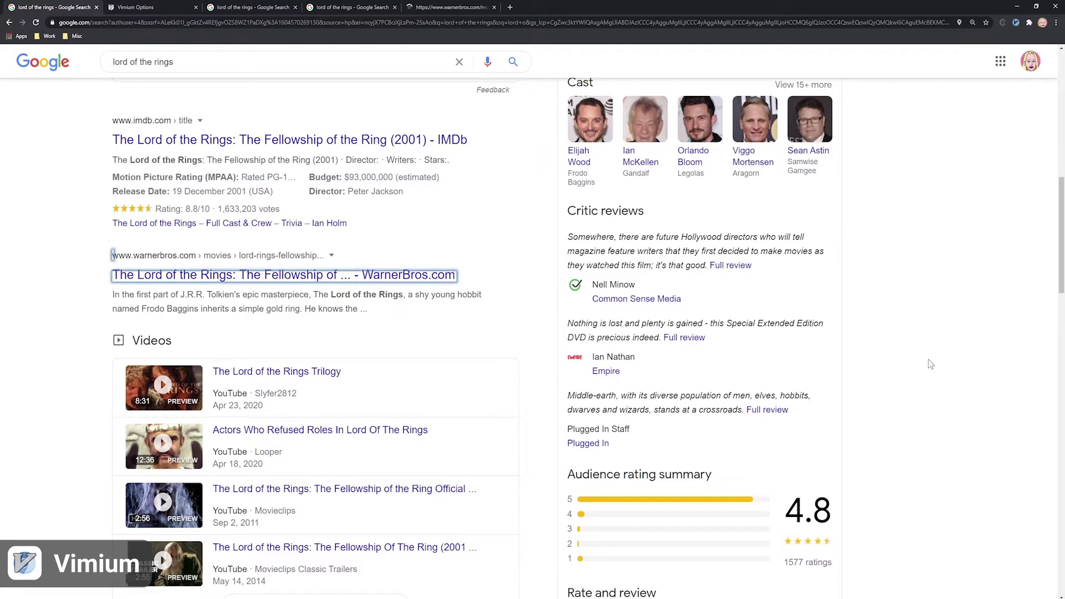
- Switch between tabs with Shift+K and Shift+J, then close the WarnerBros.com tab
key("shift+k")
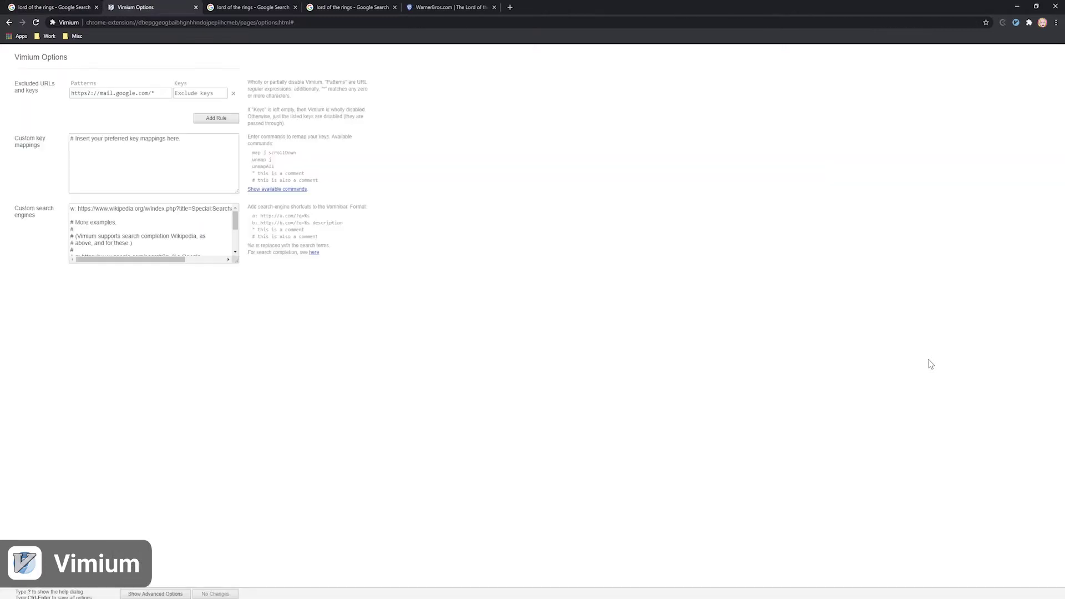
key("shift+k")
key("shift+k")
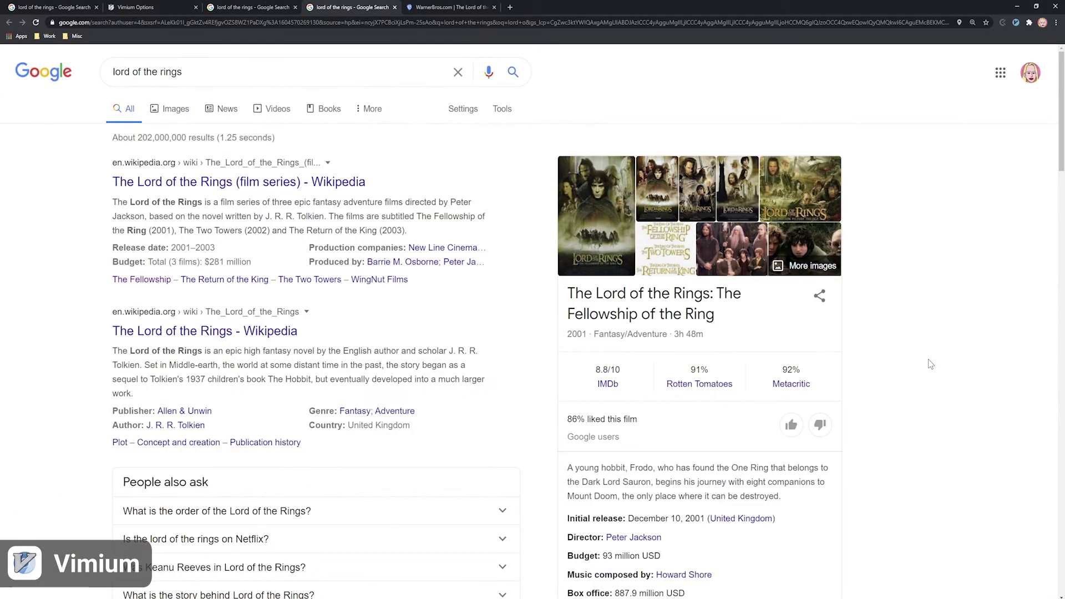
key("shift+k")
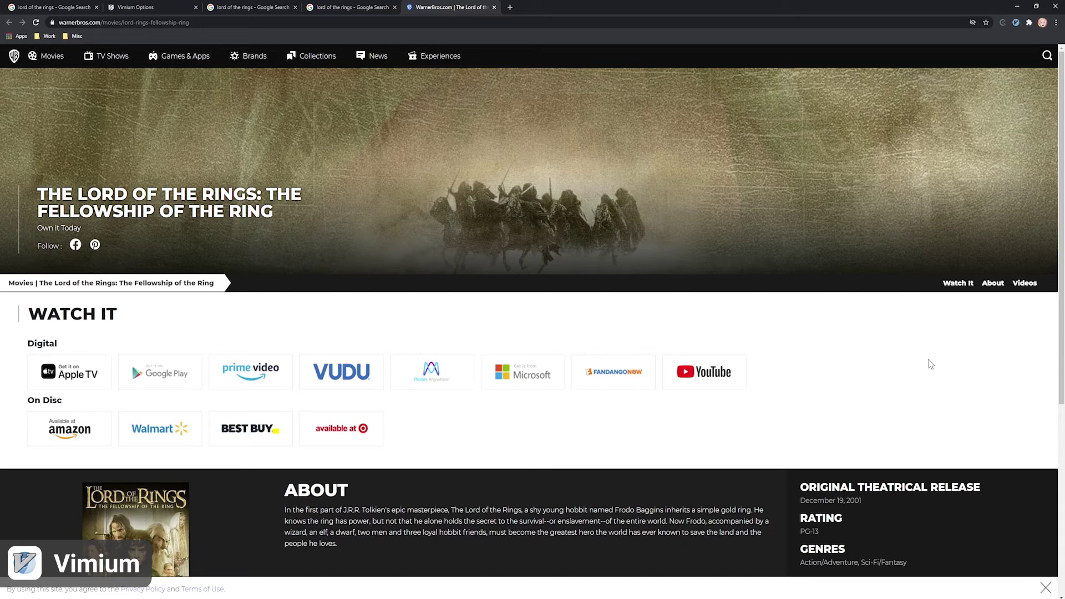
key("shift+j")
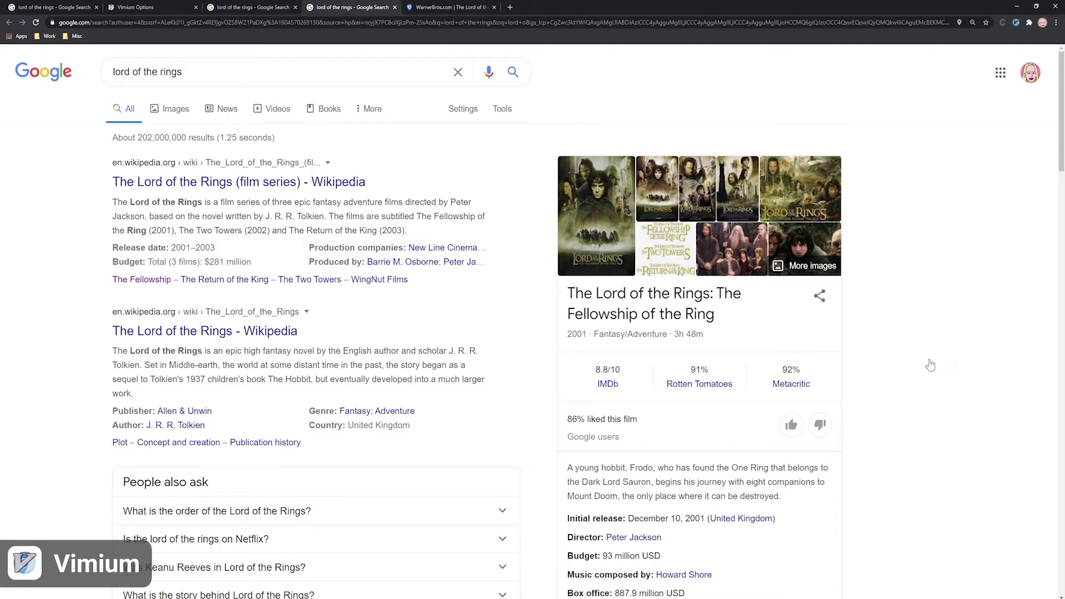
key("shift+j")
- Open The Fellowship link in a background tab via link hints, then bring up the Vomnibar
key("shift+f")
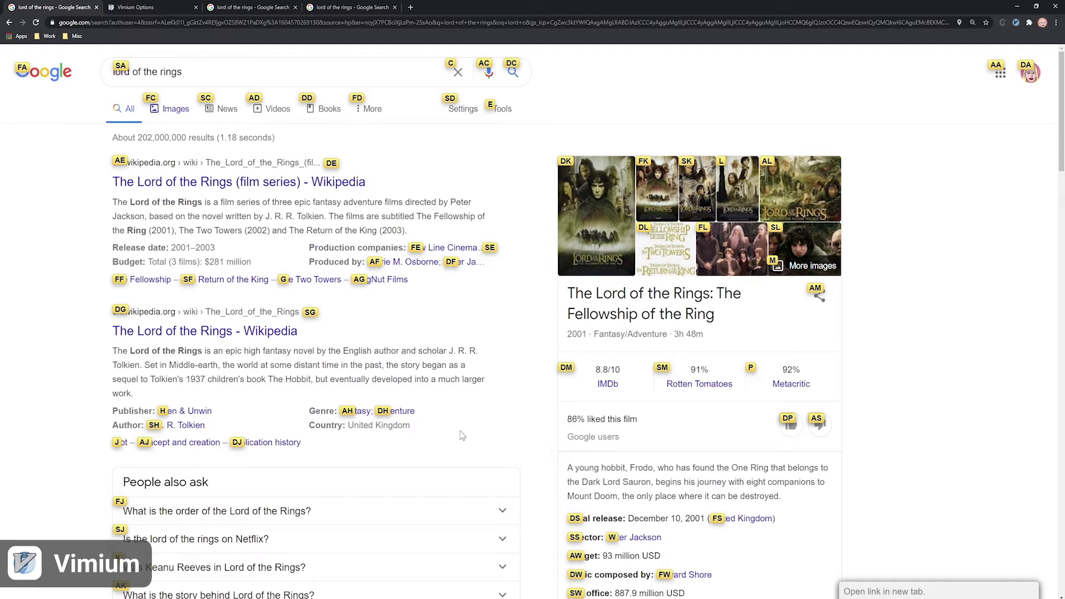
key("shift+f")
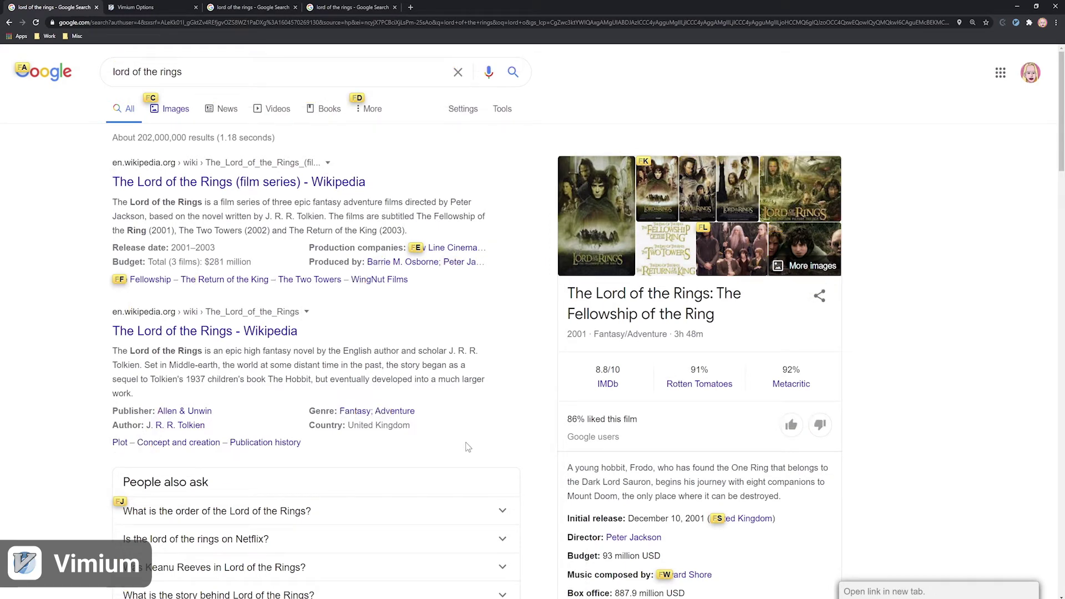
key("f")
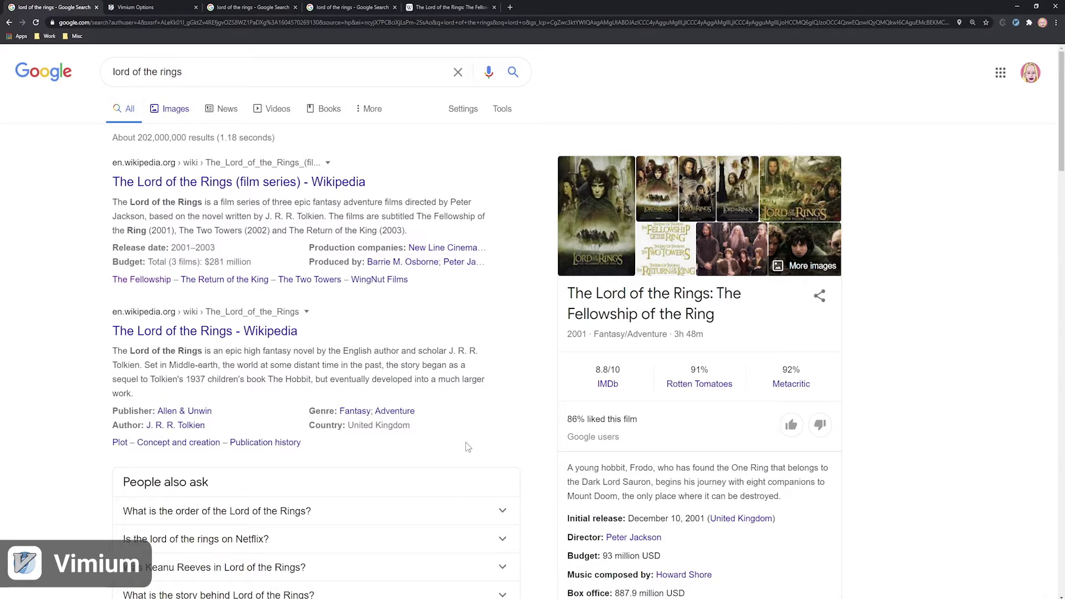
key("o")
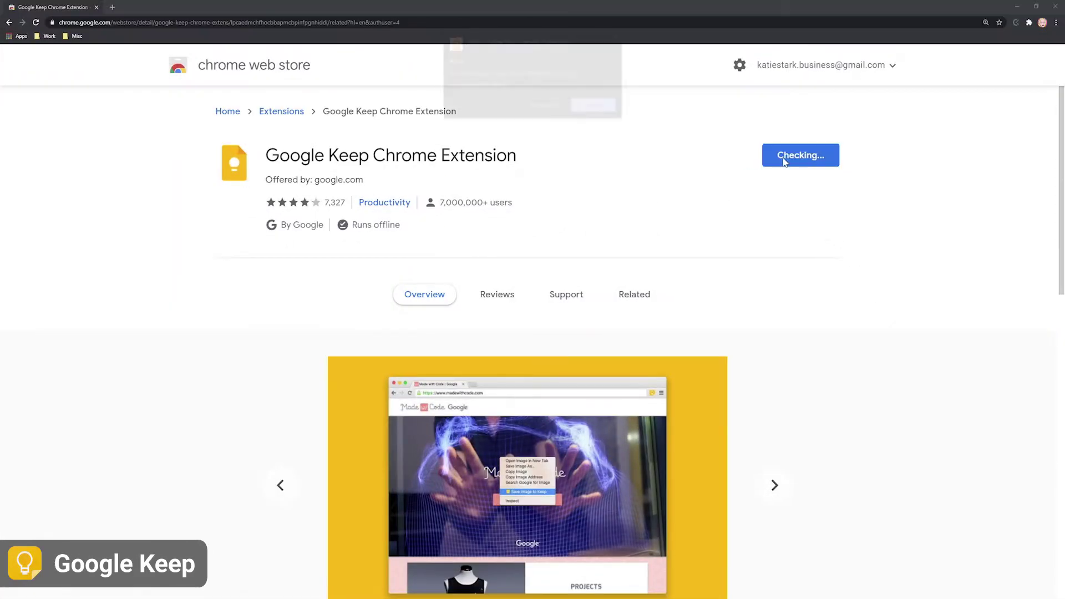
- Add Google Keep, switch it to the dark theme, and keep Work on design among pinned notes
left_click(547, 106)
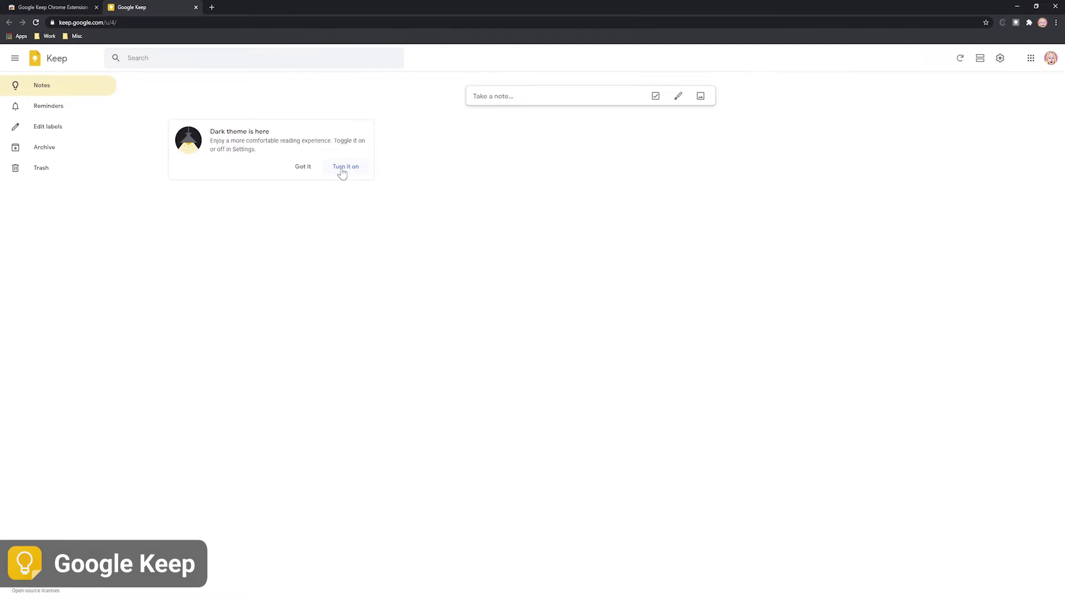
left_click(345, 167)
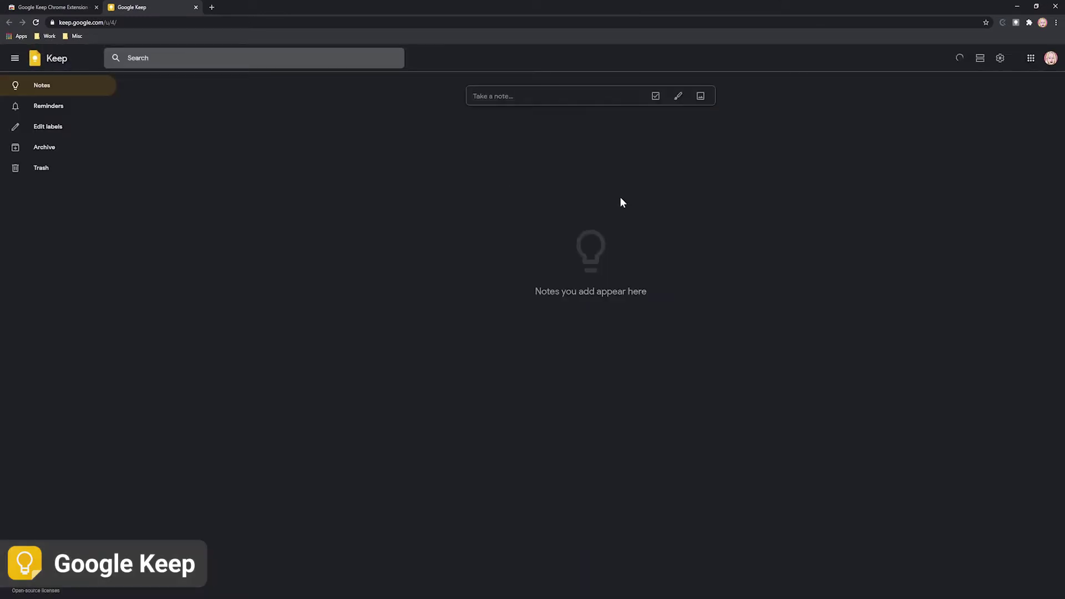
left_click(57, 110)
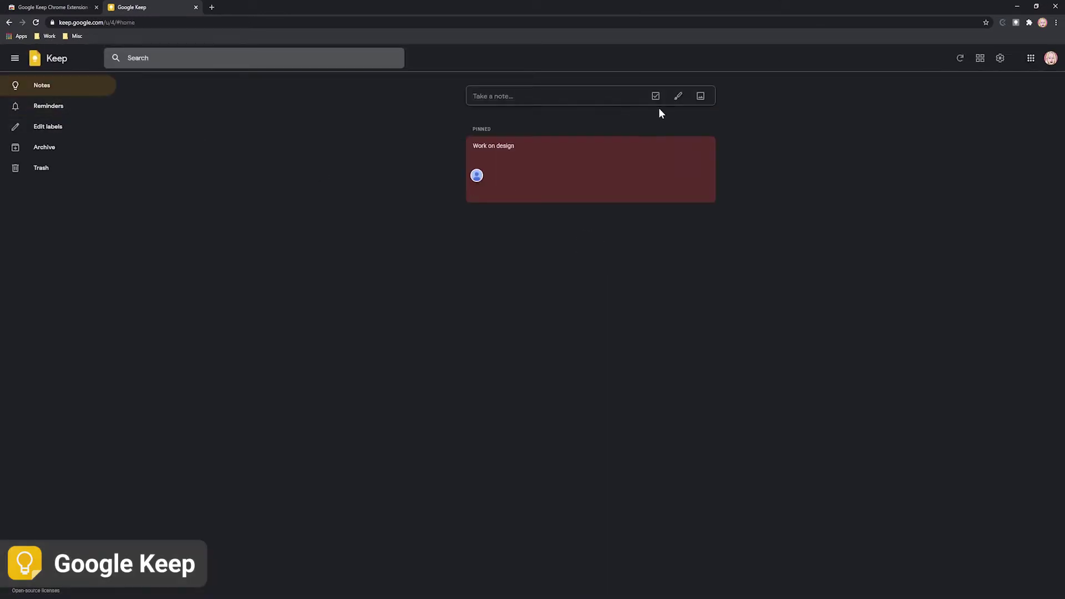
left_click_drag(594, 166, 473, 337)
left_click_drag(301, 593, 565, 261)
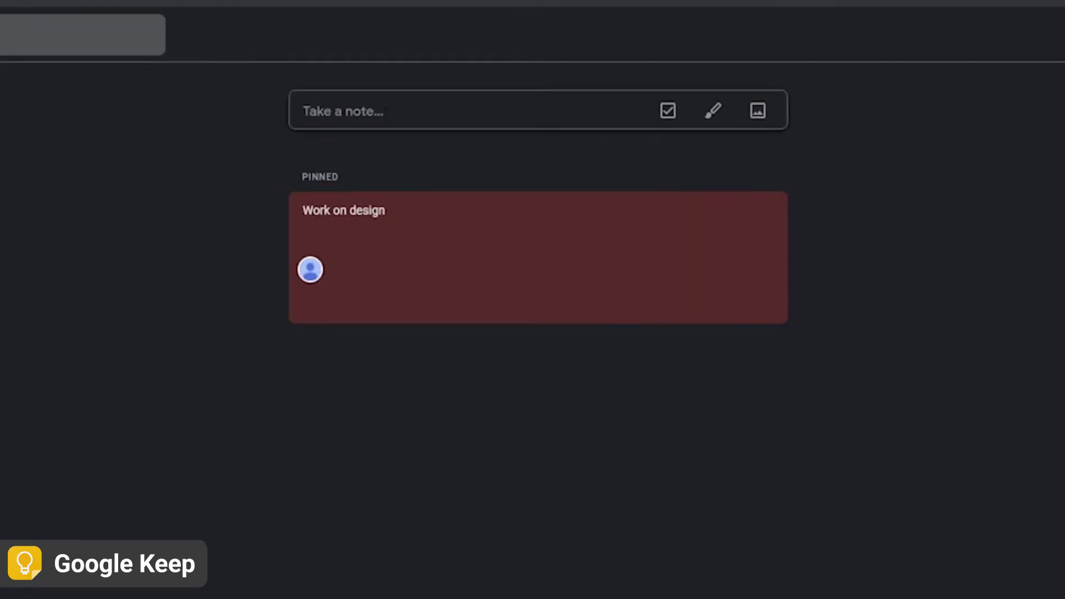
- Create a yellow 'Meeting with client' note with a Today 8:00 PM reminder
left_click(378, 111)
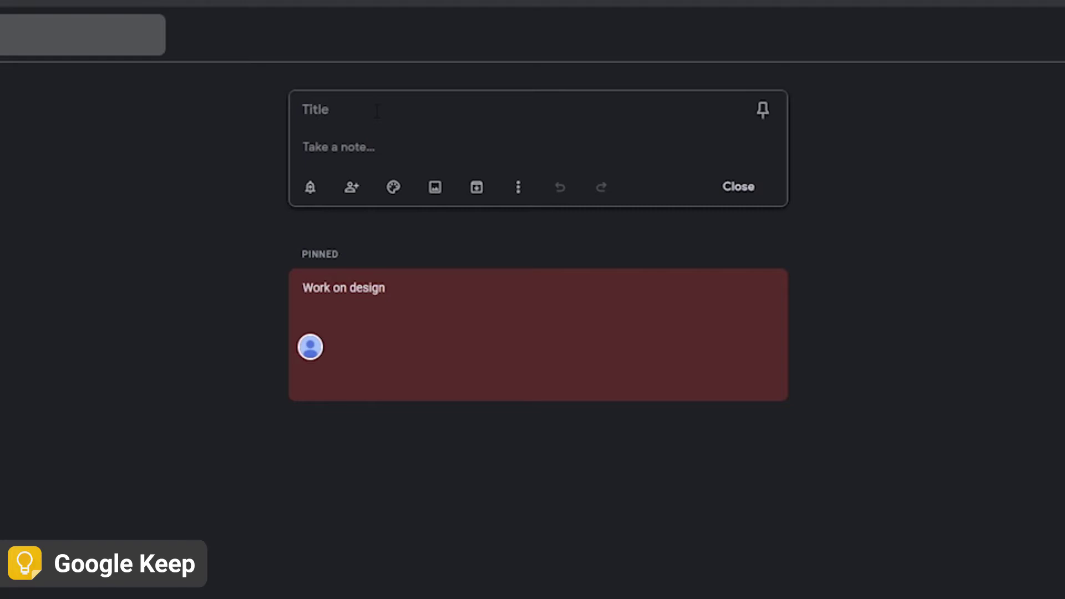
type("Meeting with client")
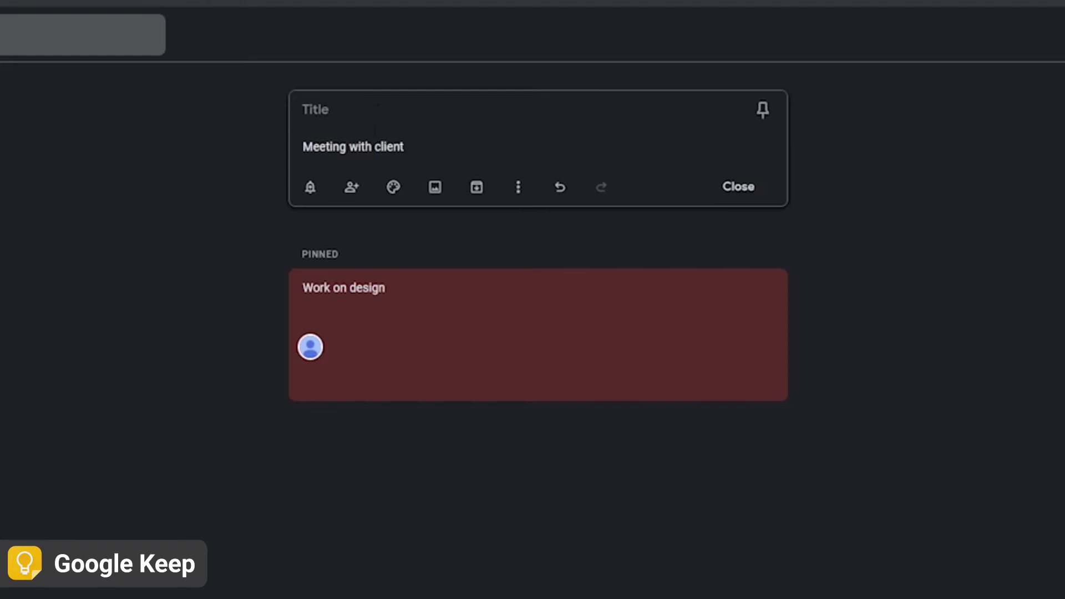
left_click(309, 189)
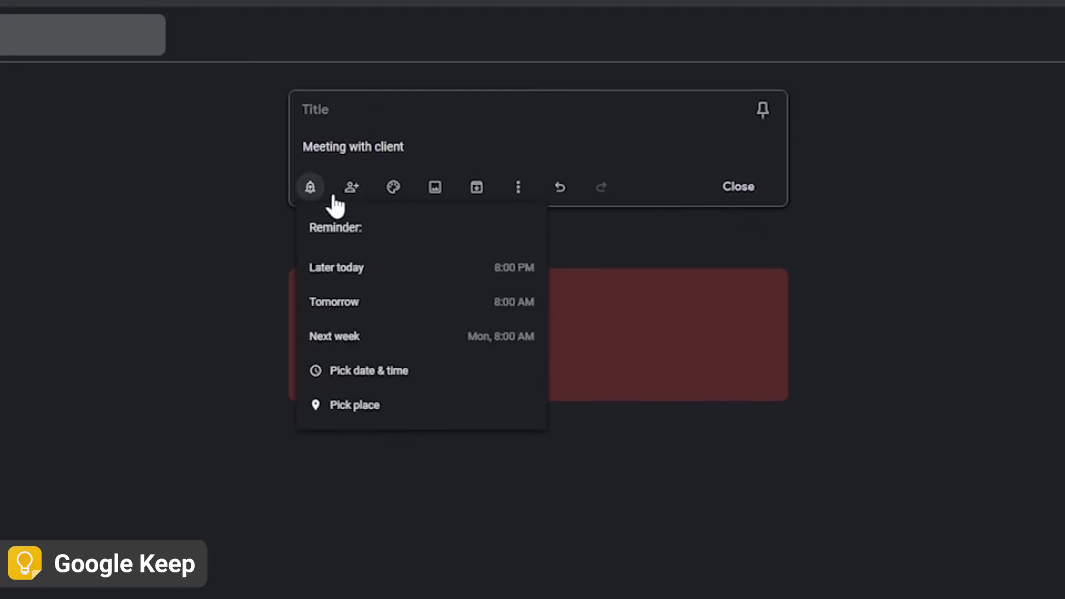
left_click(516, 272)
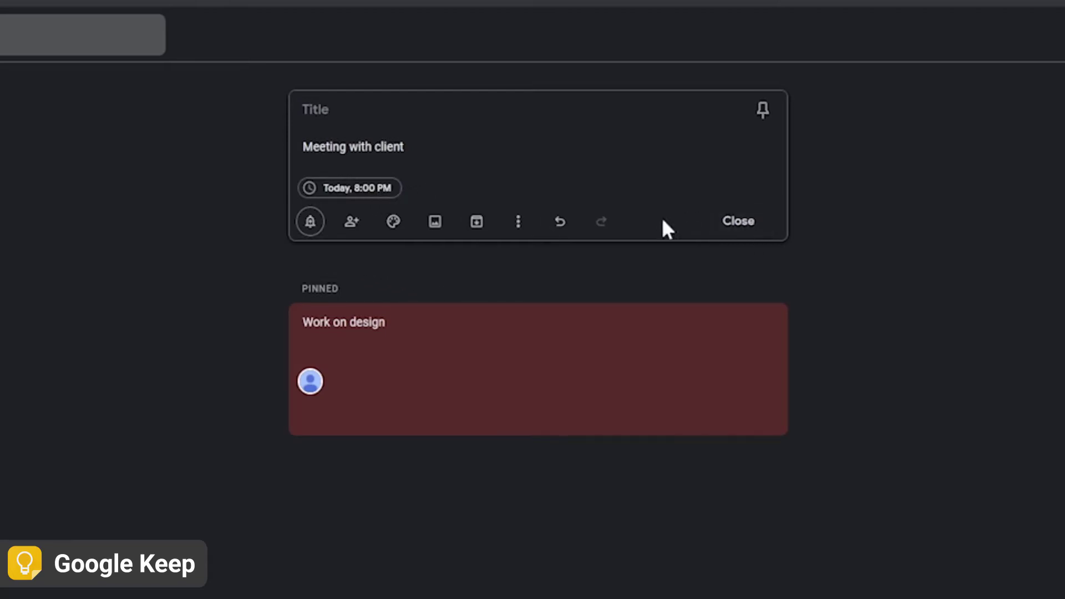
left_click(395, 222)
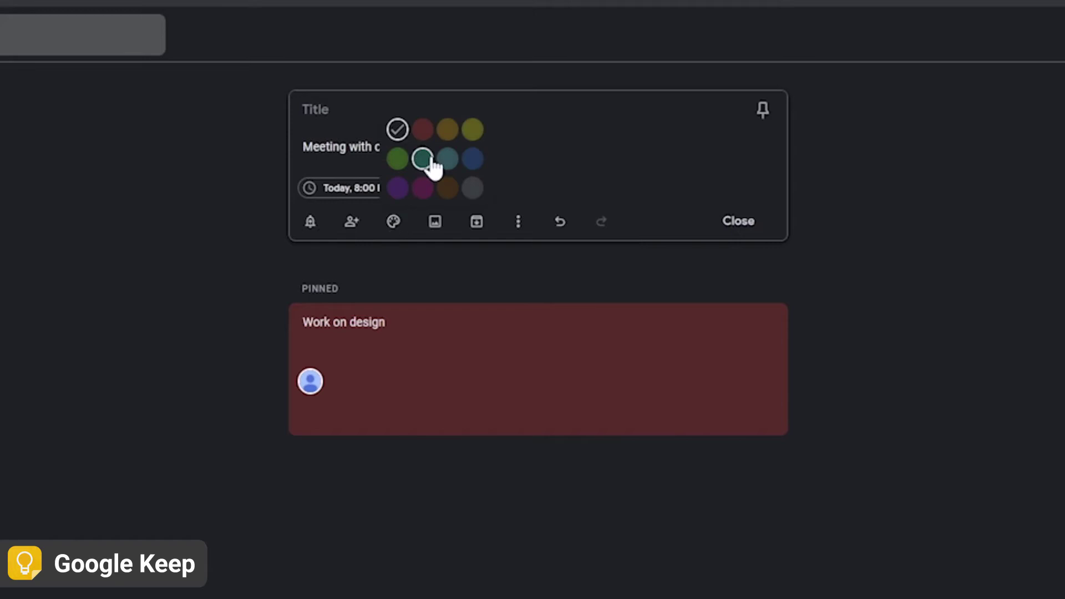
left_click(474, 129)
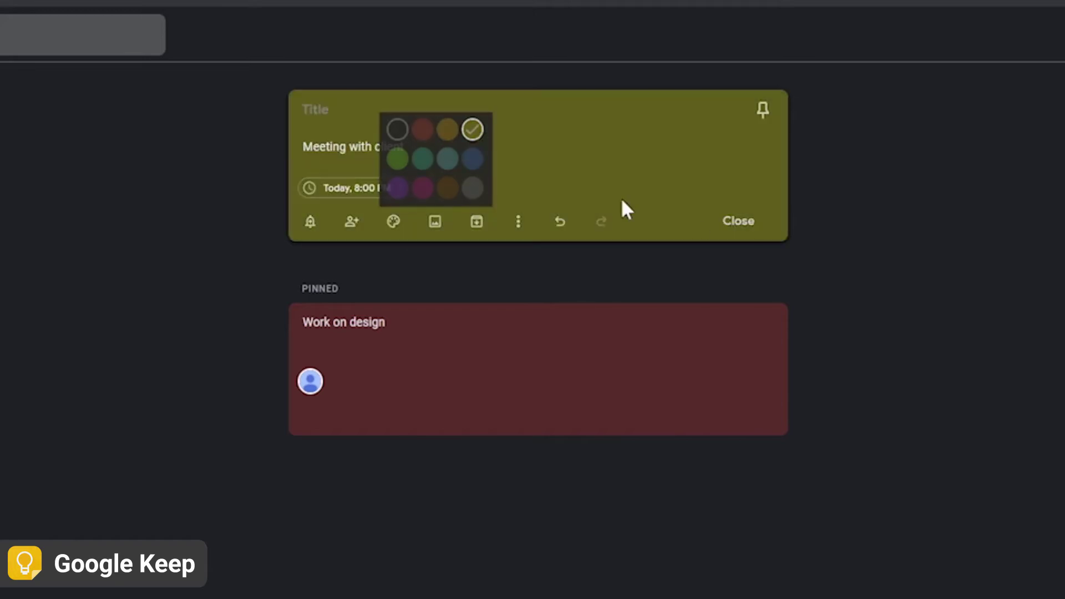
left_click(736, 228)
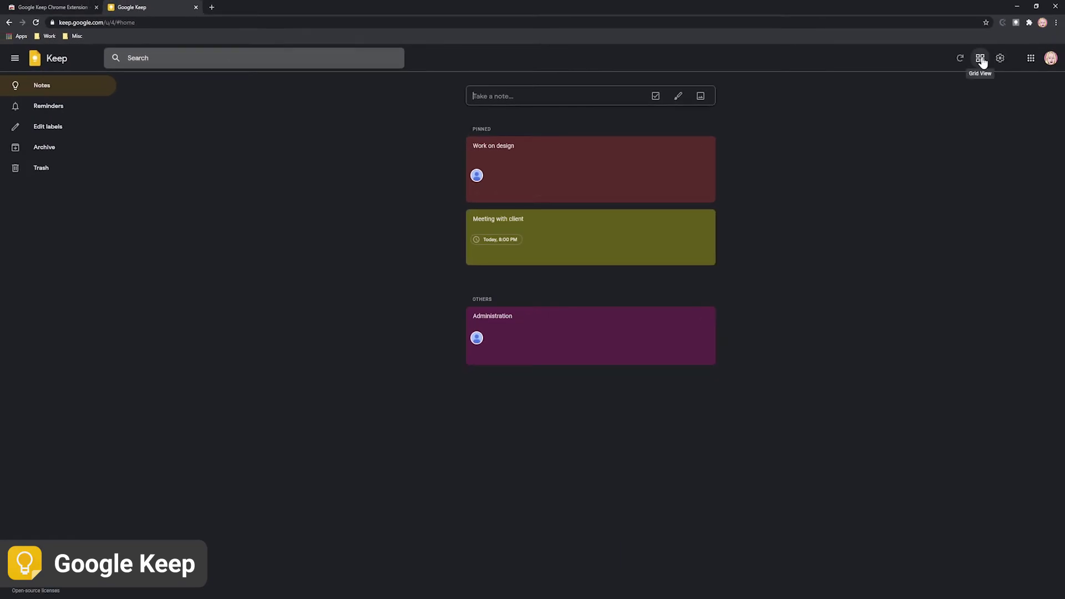
- Use grid view, pin Administration, and order pinned notes Meeting with client, Administration, Work on design
left_click(981, 58)
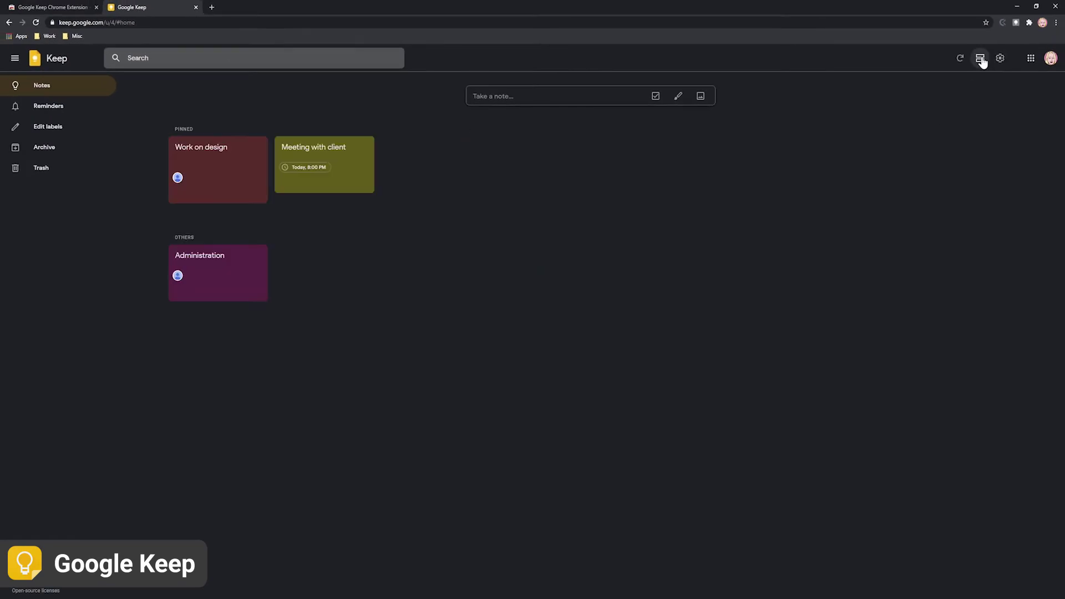
left_click_drag(229, 168, 355, 183)
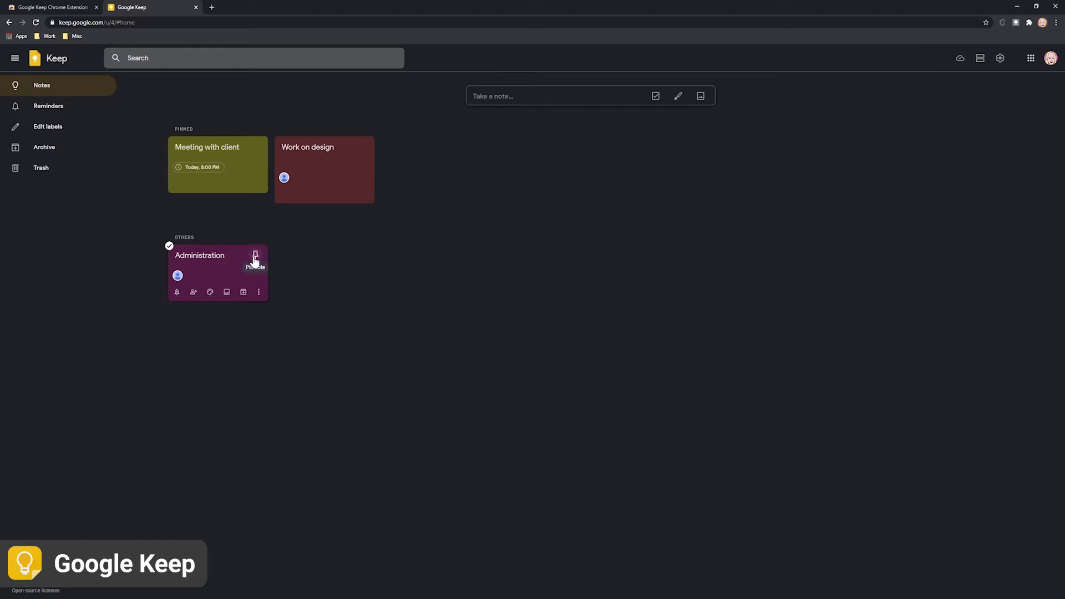
left_click(256, 256)
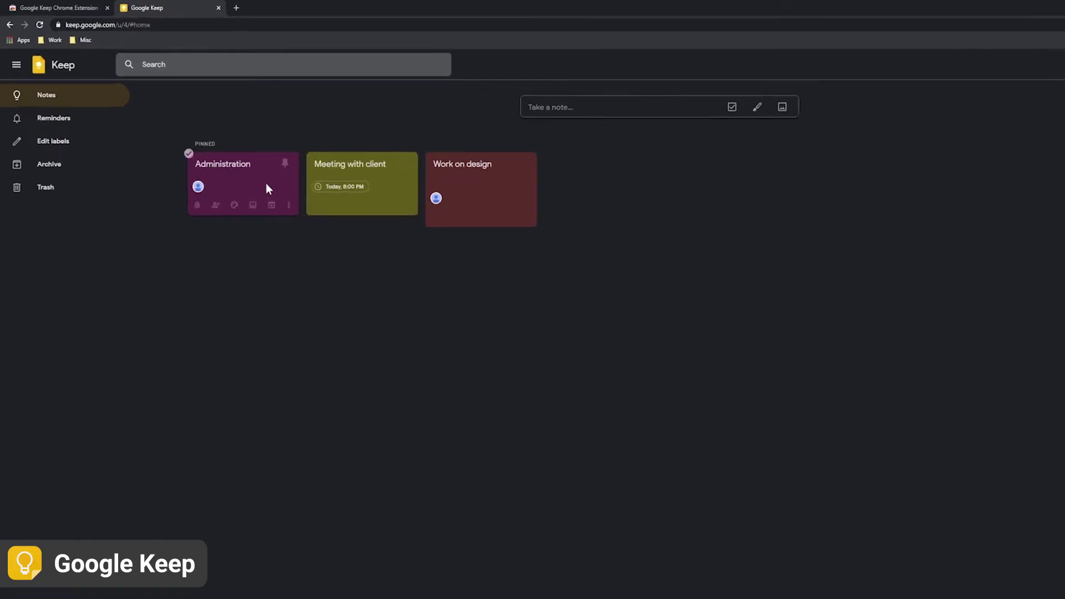
left_click_drag(266, 186, 533, 184)
left_click_drag(835, 288, 830, 289)
left_click_drag(592, 308, 826, 300)
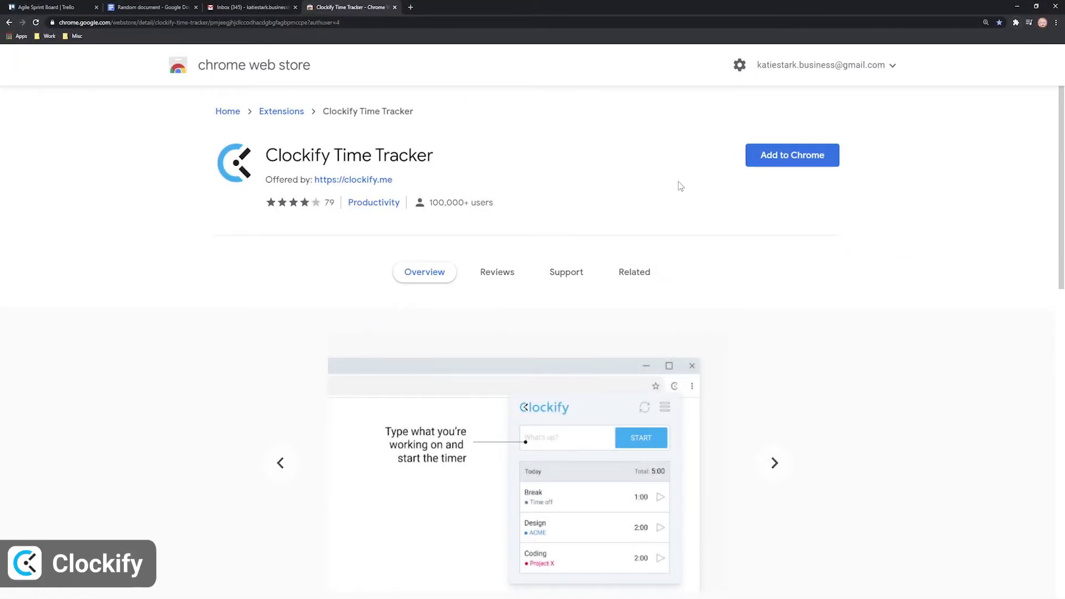
- Add Clockify to Chrome and save the billable Study entry for Introduction to Economics
left_click(792, 157)
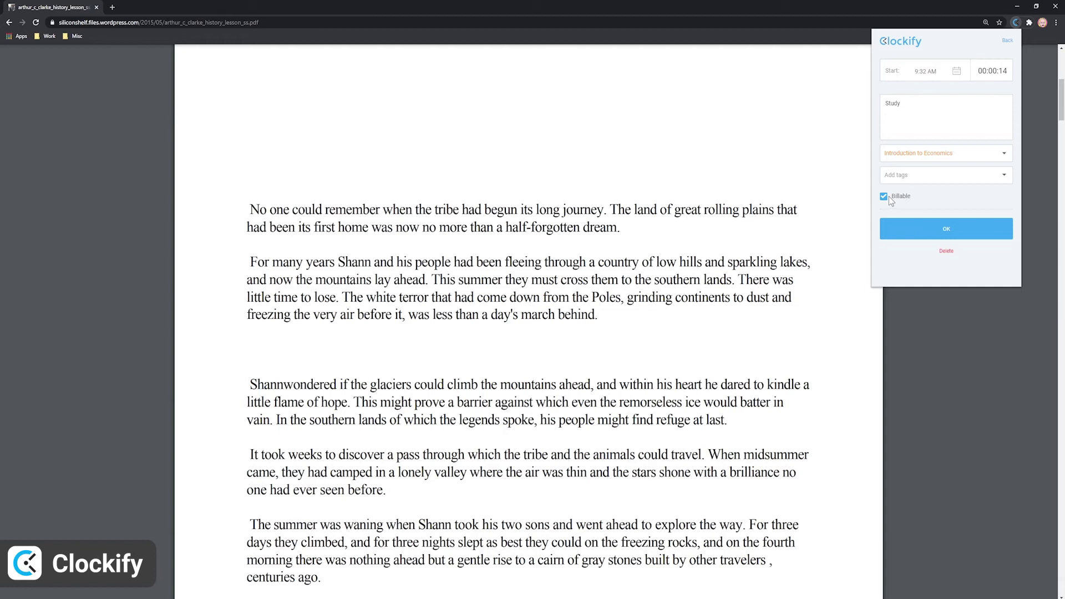
left_click(942, 235)
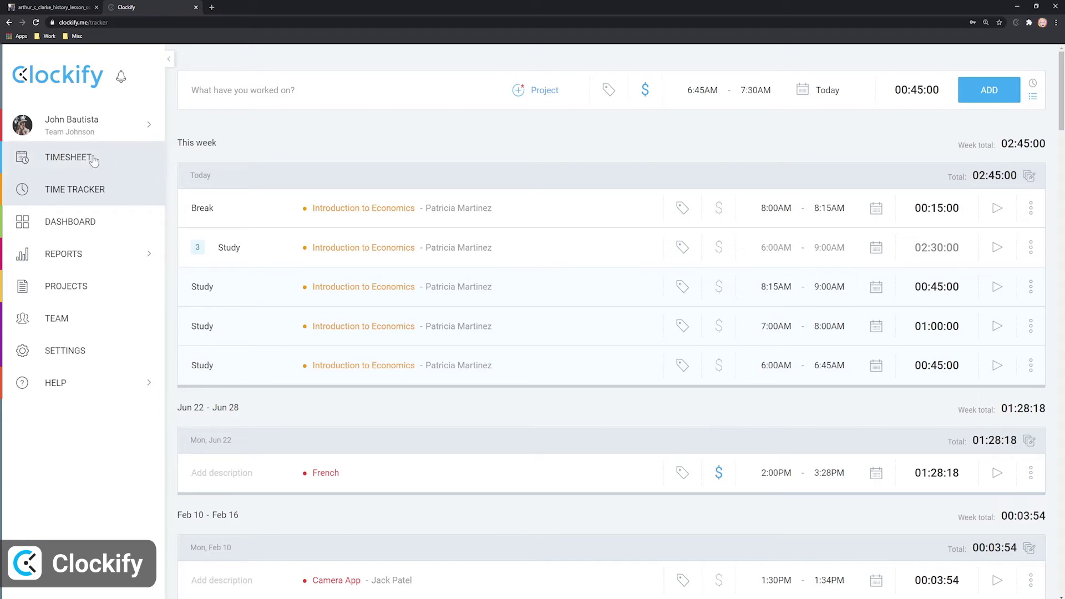
- Browse Clockify's Timesheet, Time Tracker and Dashboard views
left_click(93, 159)
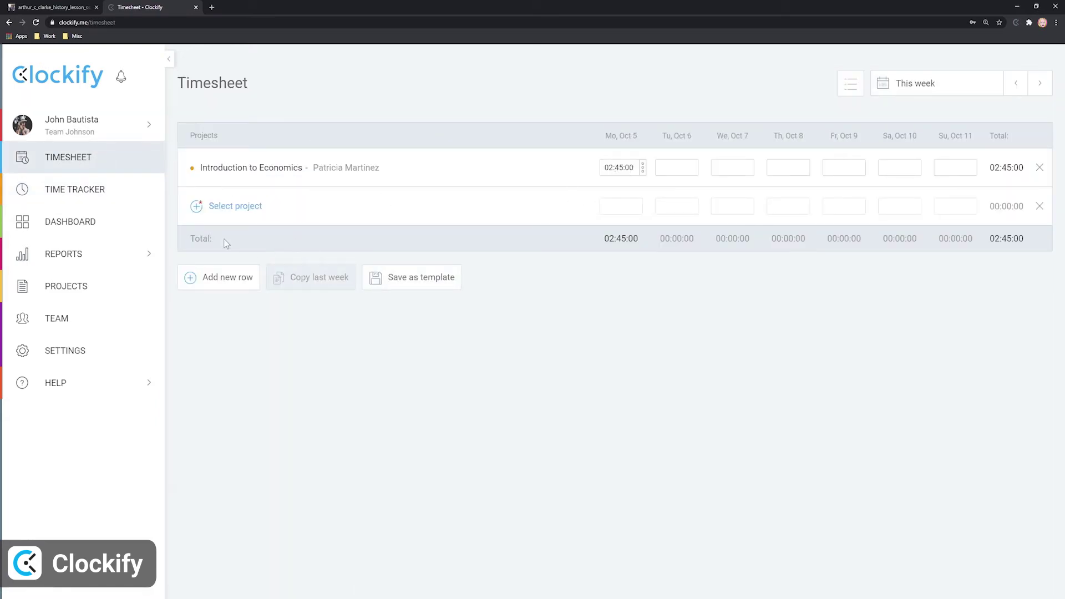
left_click(106, 188)
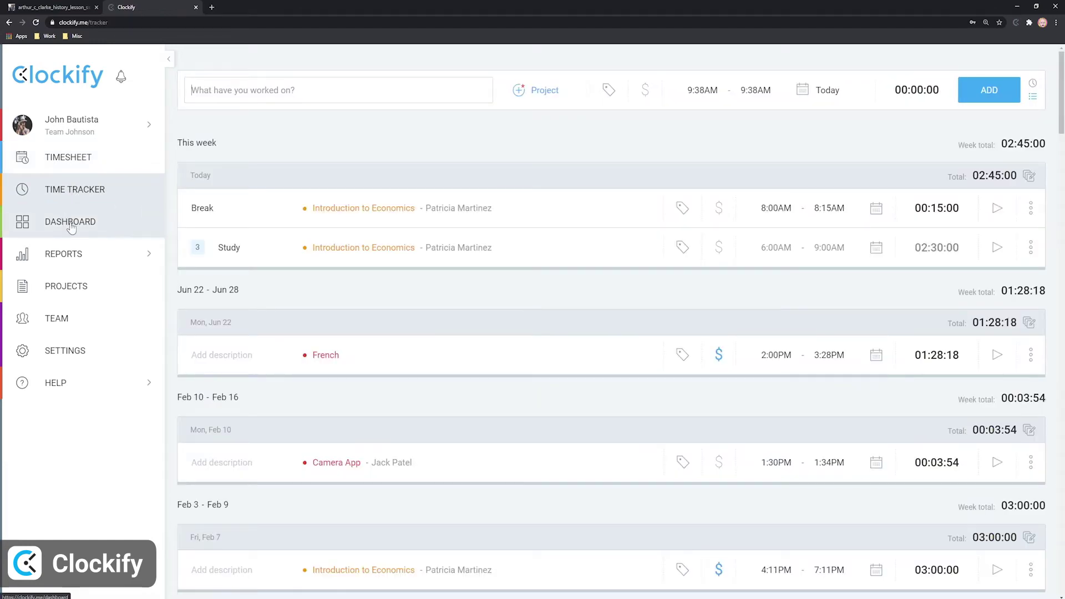
left_click(72, 227)
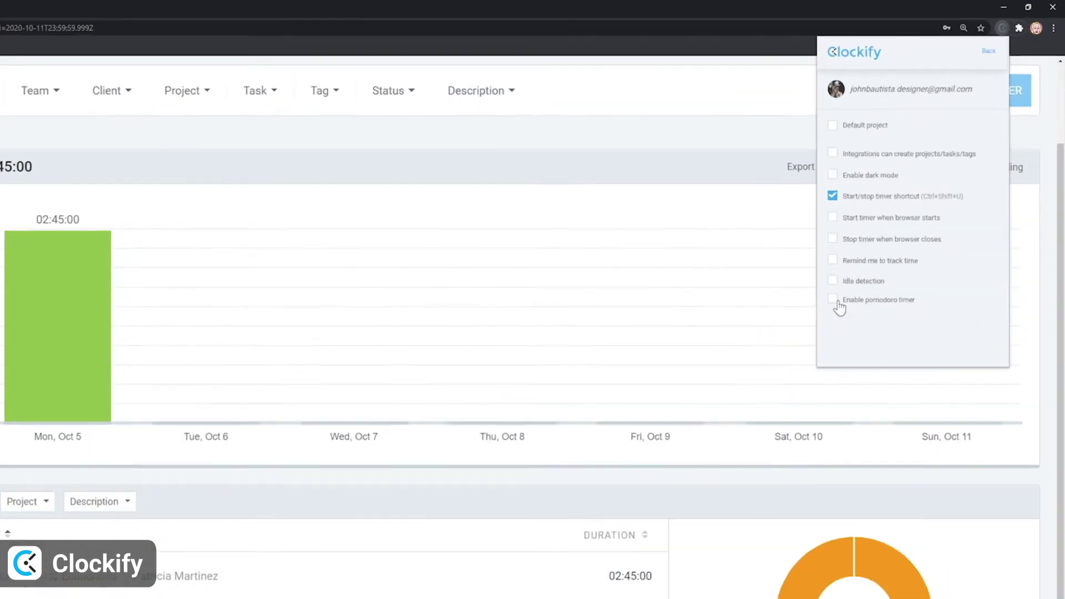
- Enable the pomodoro timer and set its timer interval to 50 minutes
left_click(834, 301)
scroll(990, 228, "down", 3)
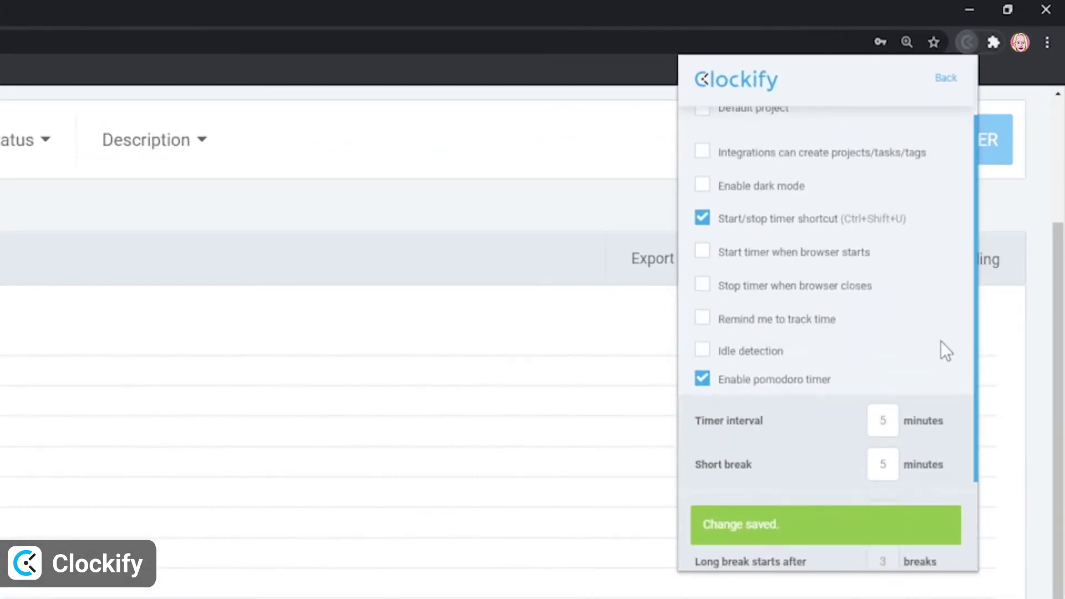
left_click(883, 335)
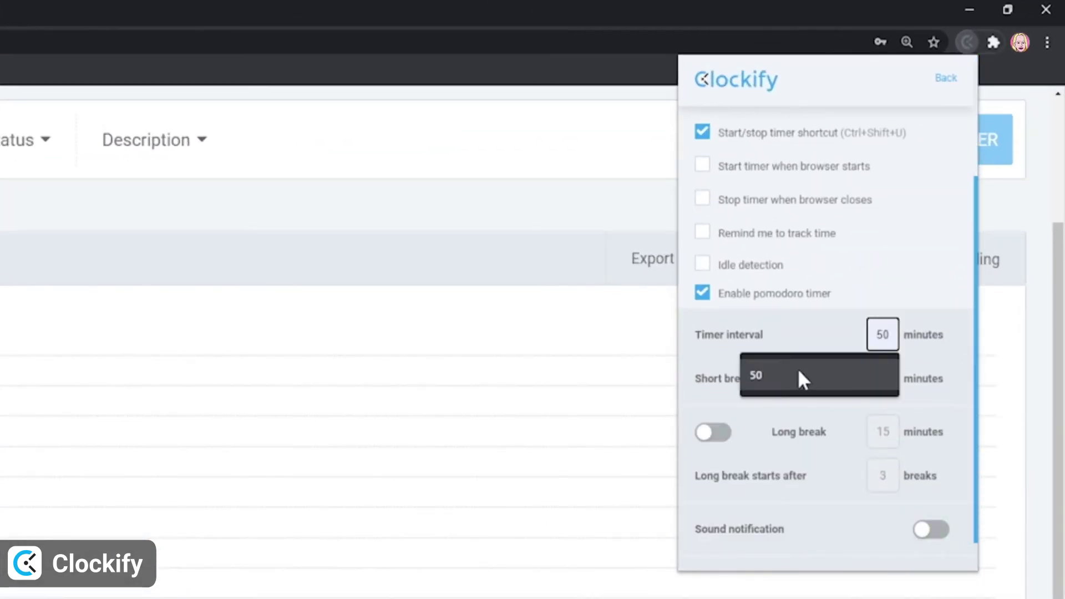
left_click(795, 374)
left_click(885, 382)
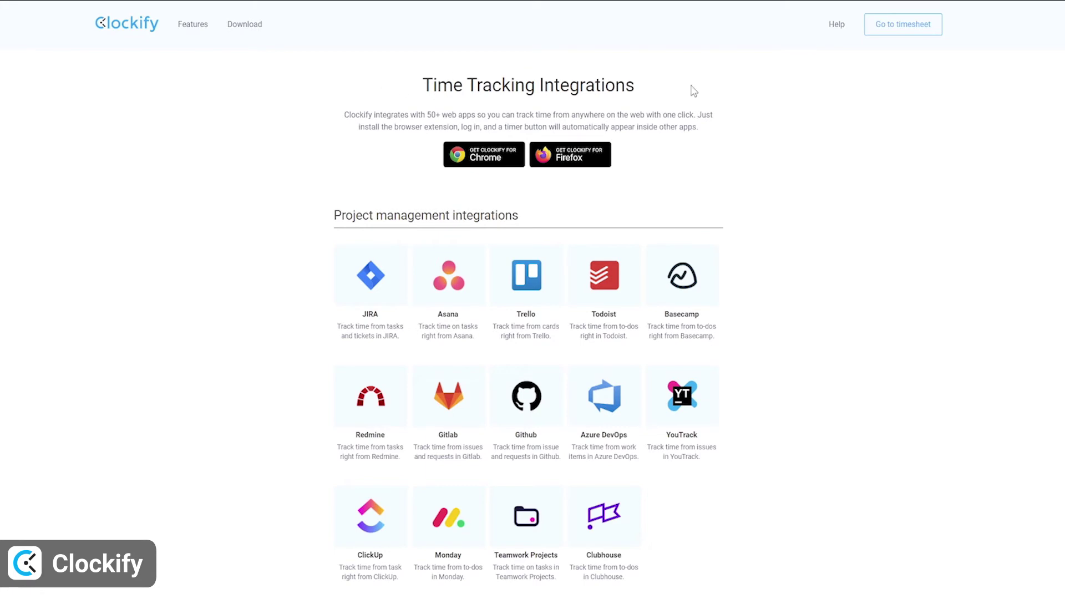
- Scroll down through the Time Tracking Integrations list and back up
scroll(769, 143, "down", 6)
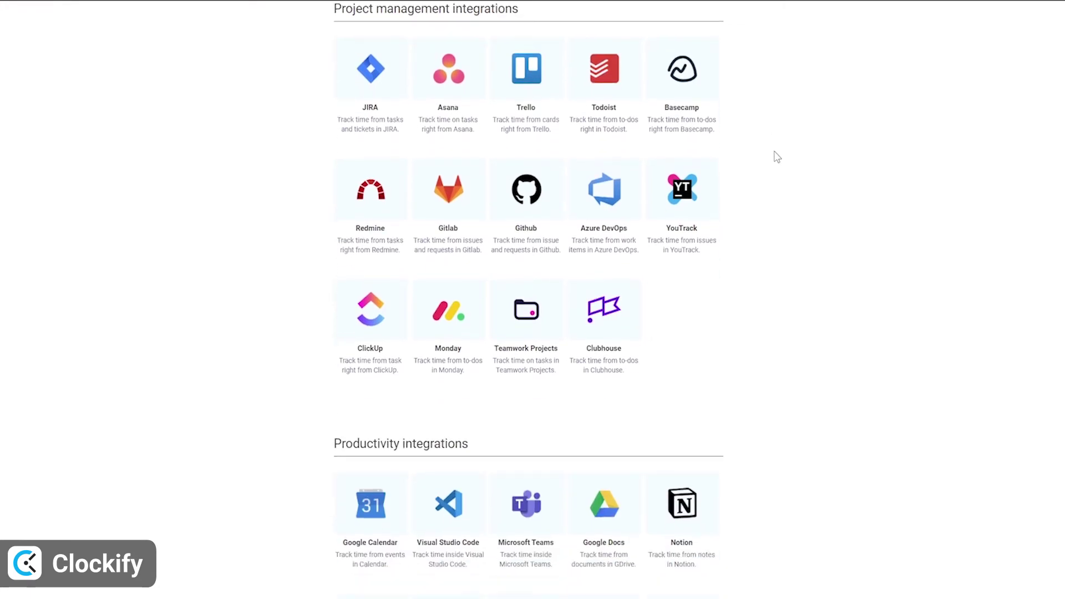
scroll(779, 159, "down", 8)
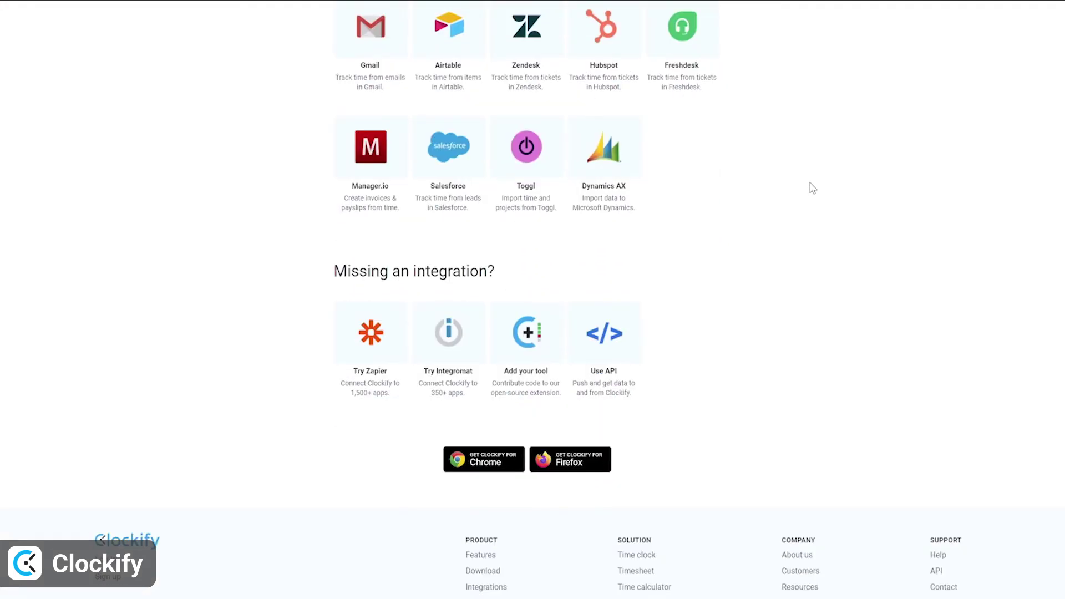
scroll(813, 188, "up", 11)
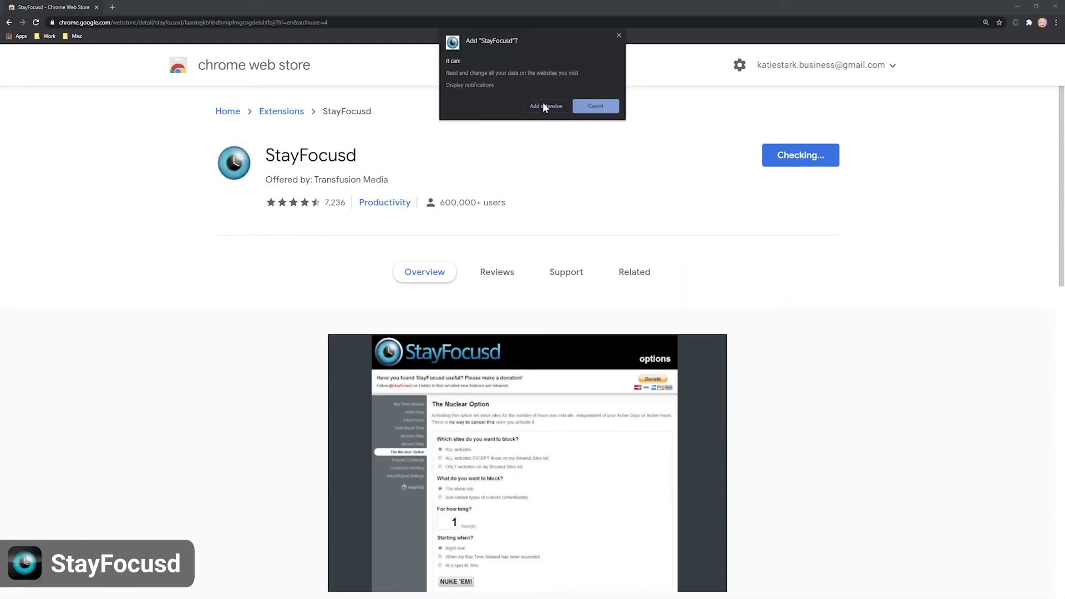
left_click(545, 106)
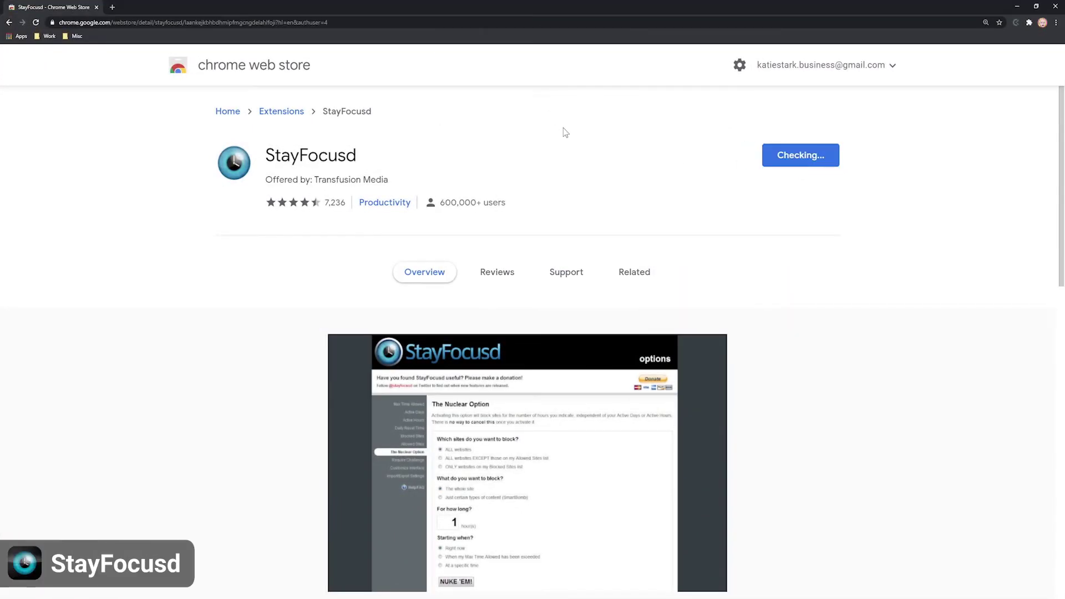
left_click(375, 150)
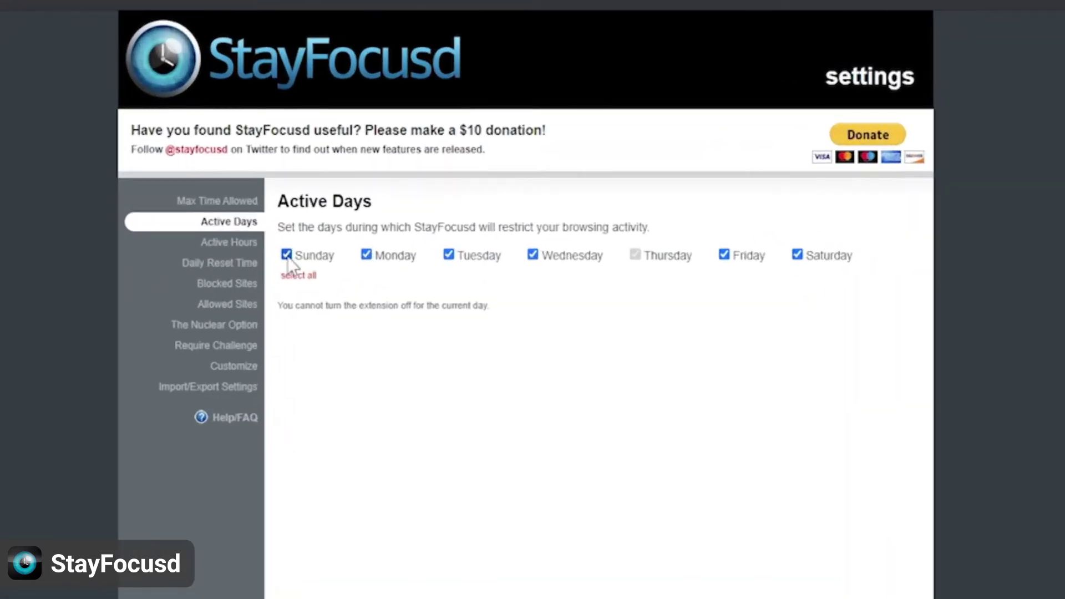
left_click(410, 166)
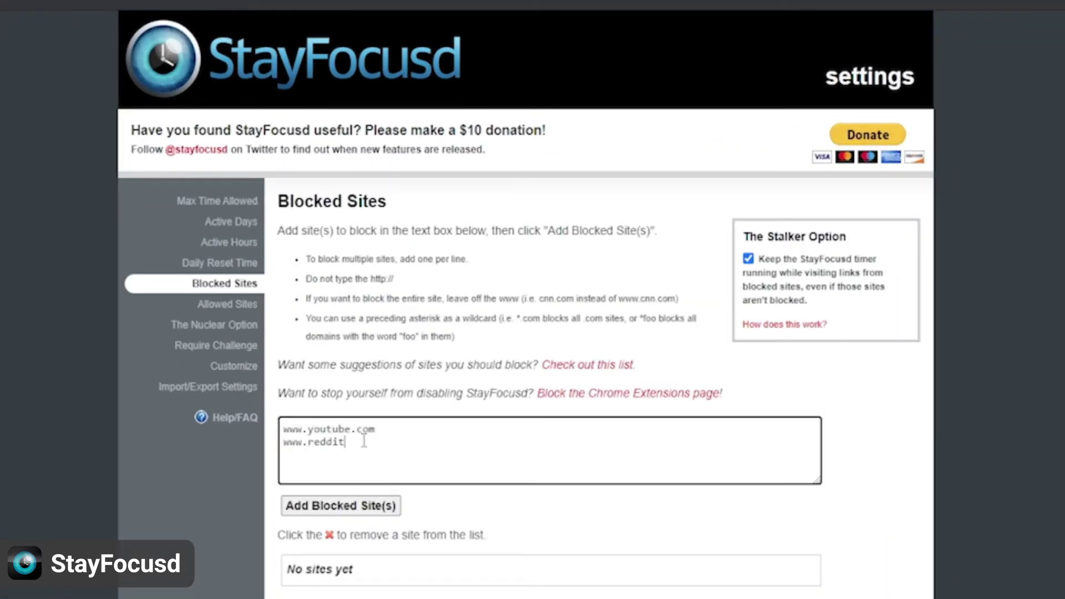
type("www.facebook.com")
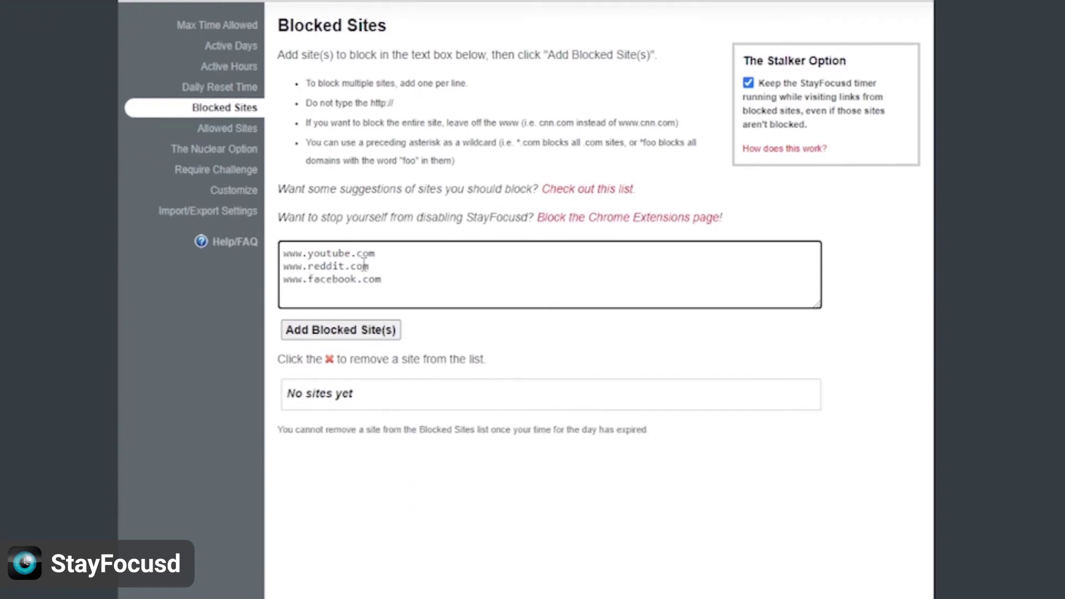
left_click(335, 332)
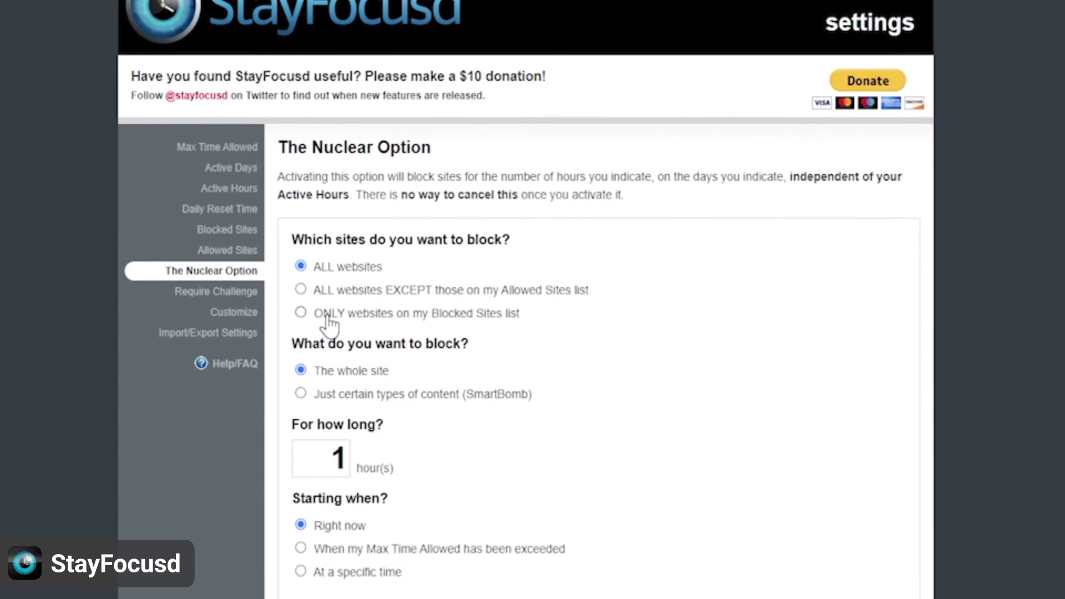
- Set the Nuclear Option to ONLY Blocked Sites list websites, 1 hour, starting at a specific time
left_click(328, 315)
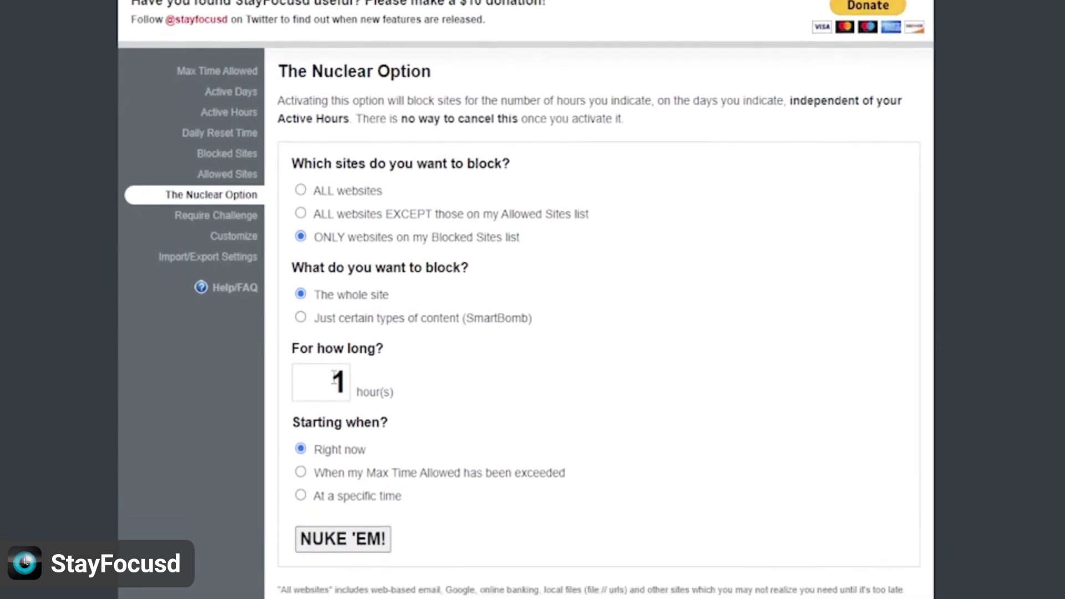
double_click(334, 378)
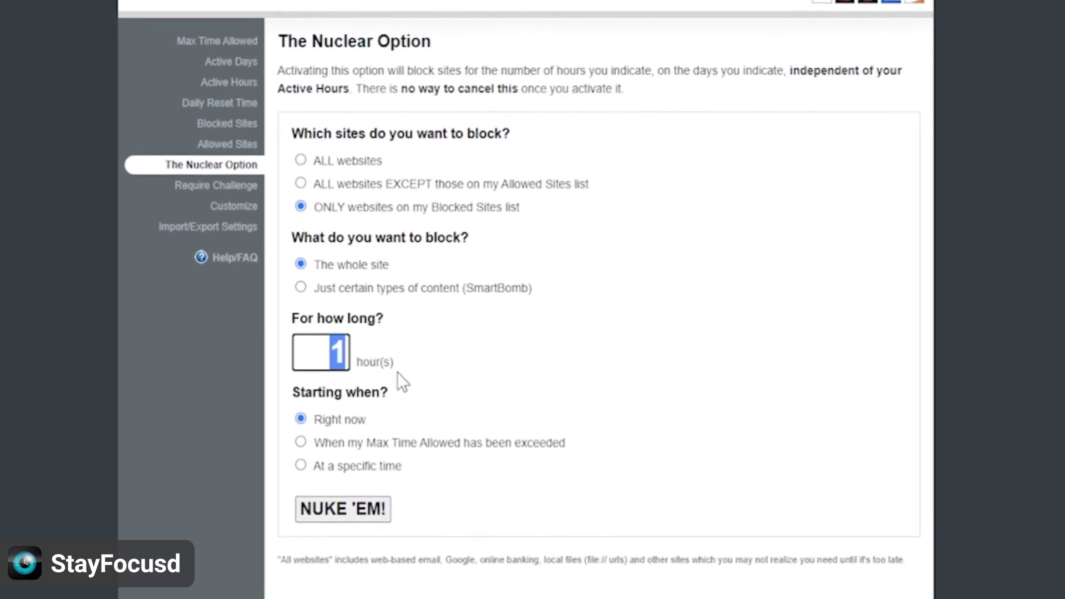
left_click(421, 383)
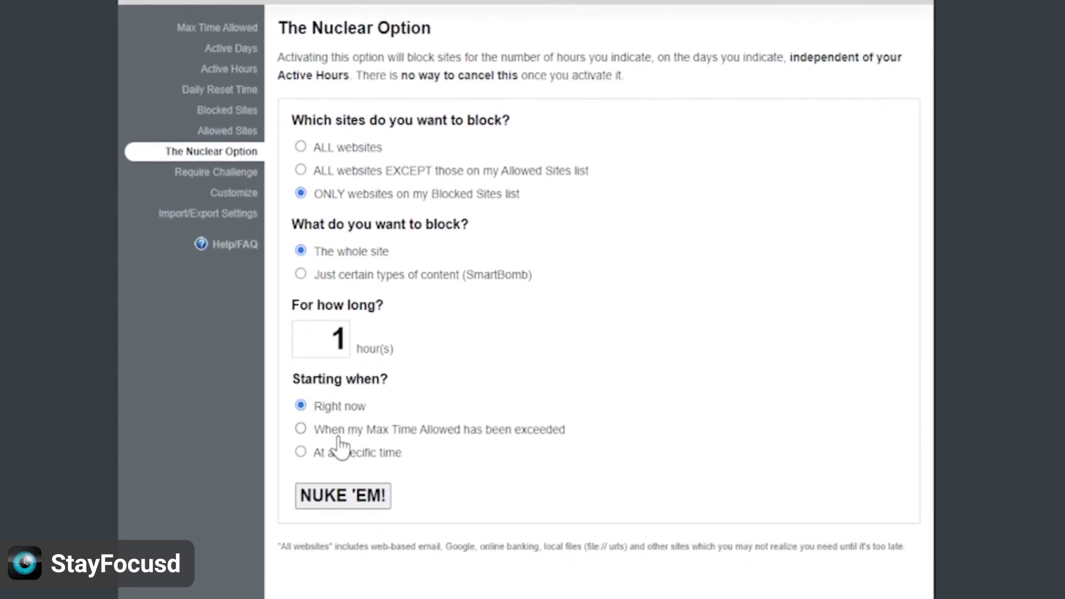
left_click(338, 461)
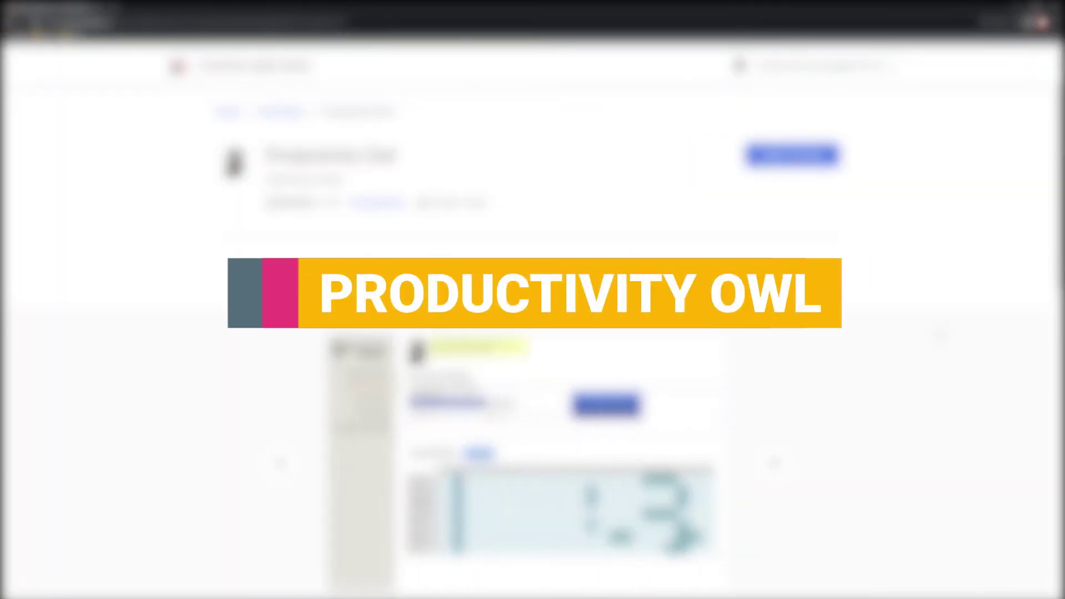
- Install Productivity Owl and begin a youtube.com entry in its Blocked Websites list
left_click(776, 162)
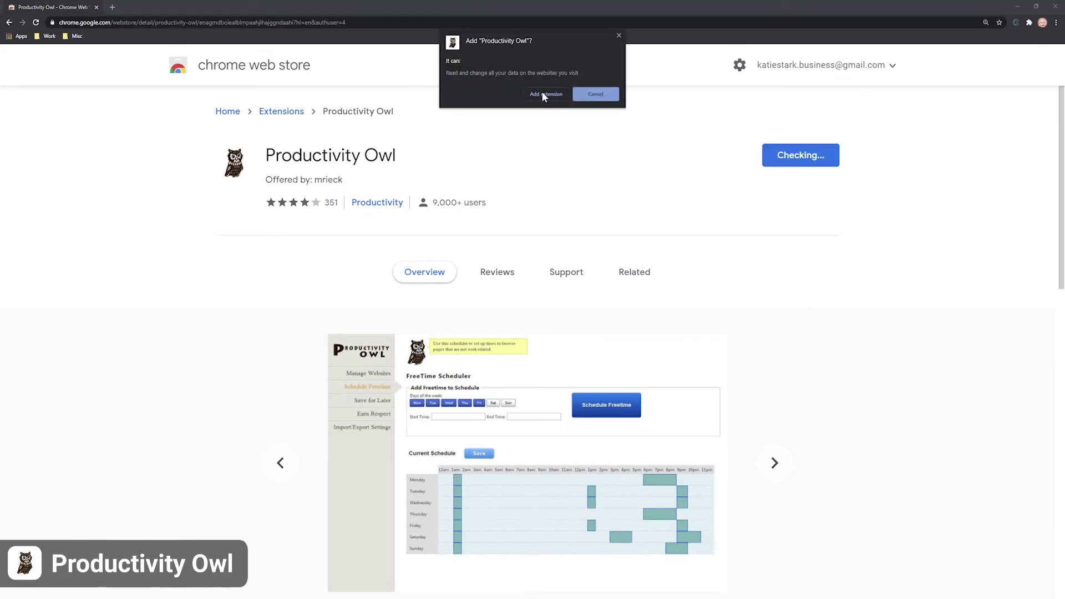
left_click(543, 95)
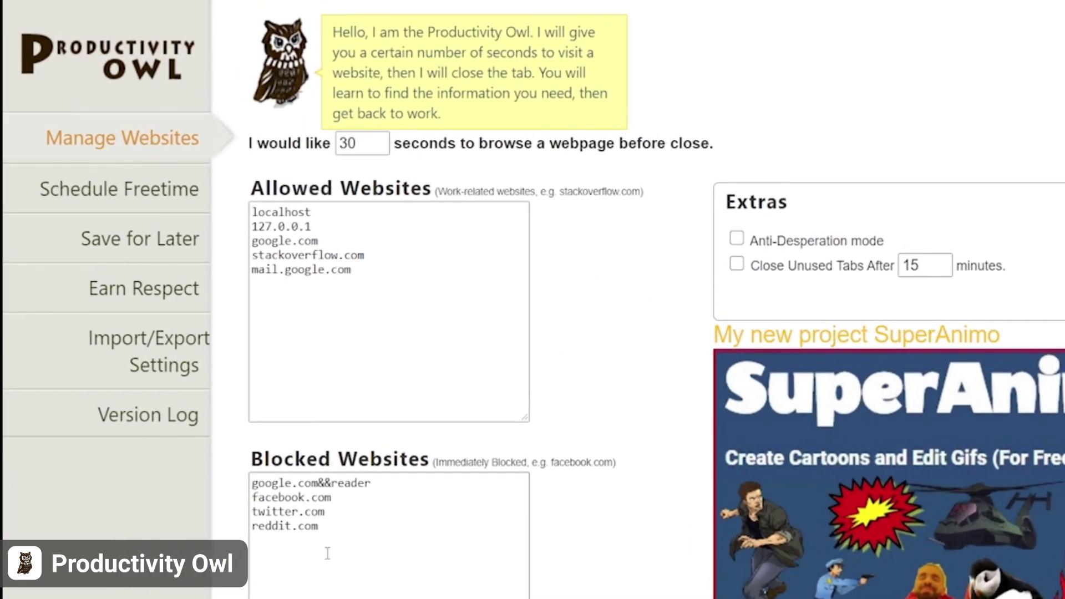
left_click(324, 537)
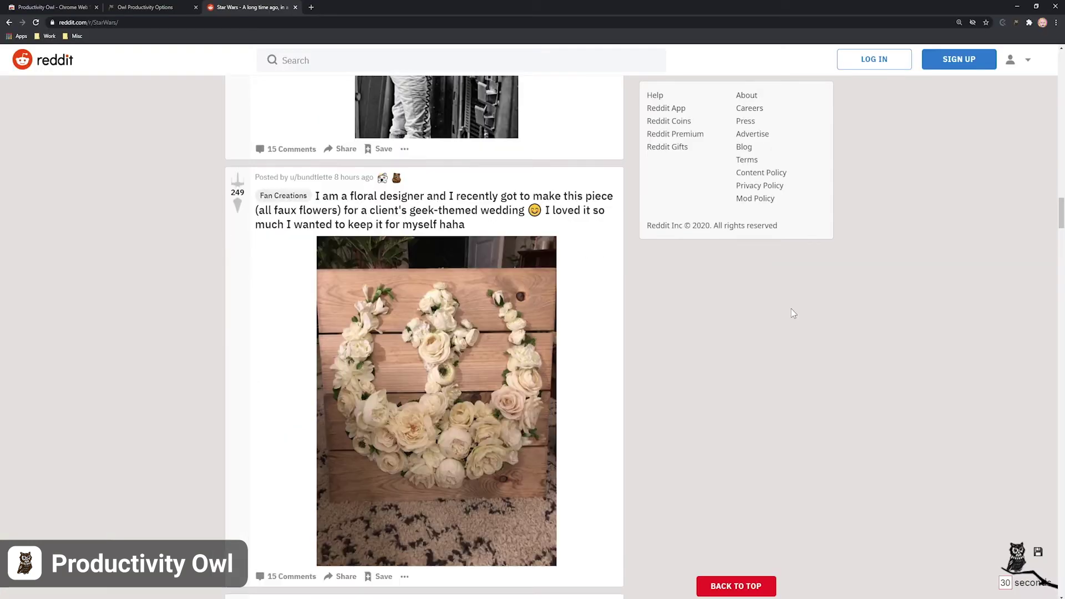
scroll(792, 306, "down", 6)
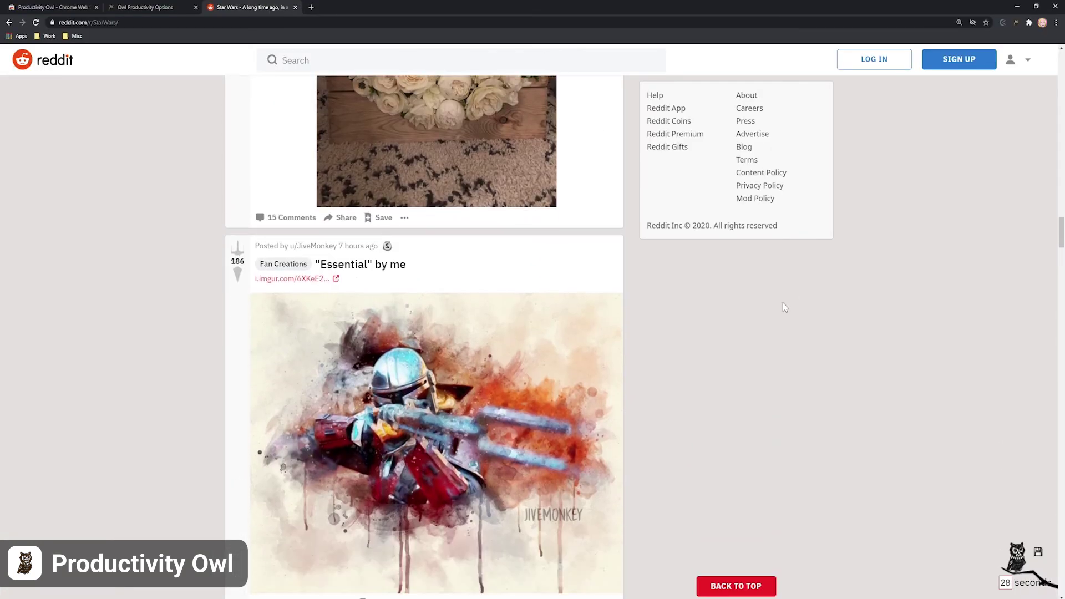
scroll(783, 302, "down", 5)
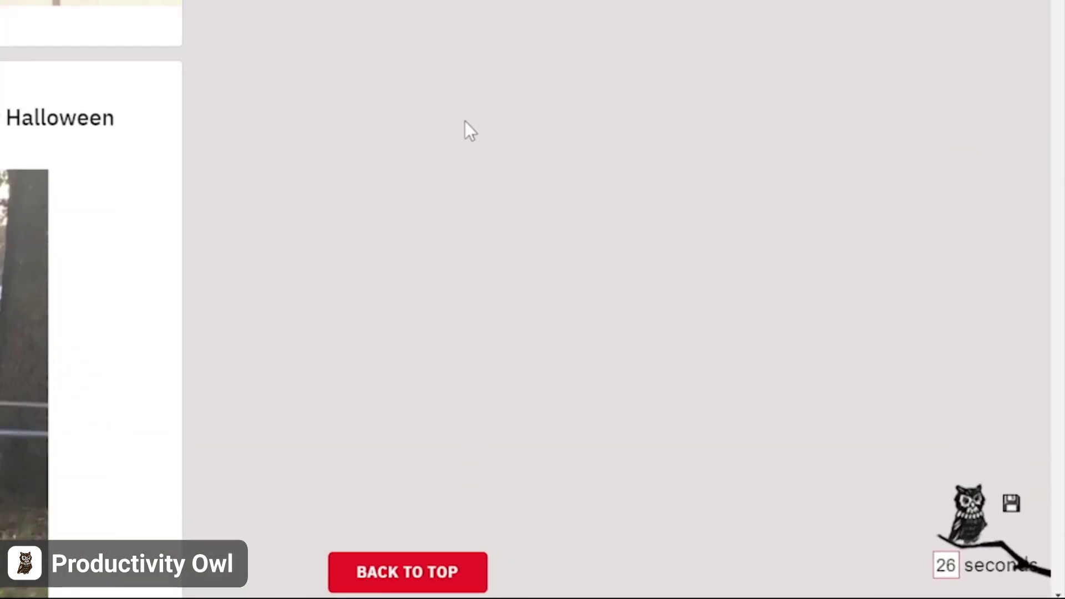
scroll(466, 121, "down", 4)
scroll(543, 67, "down", 8)
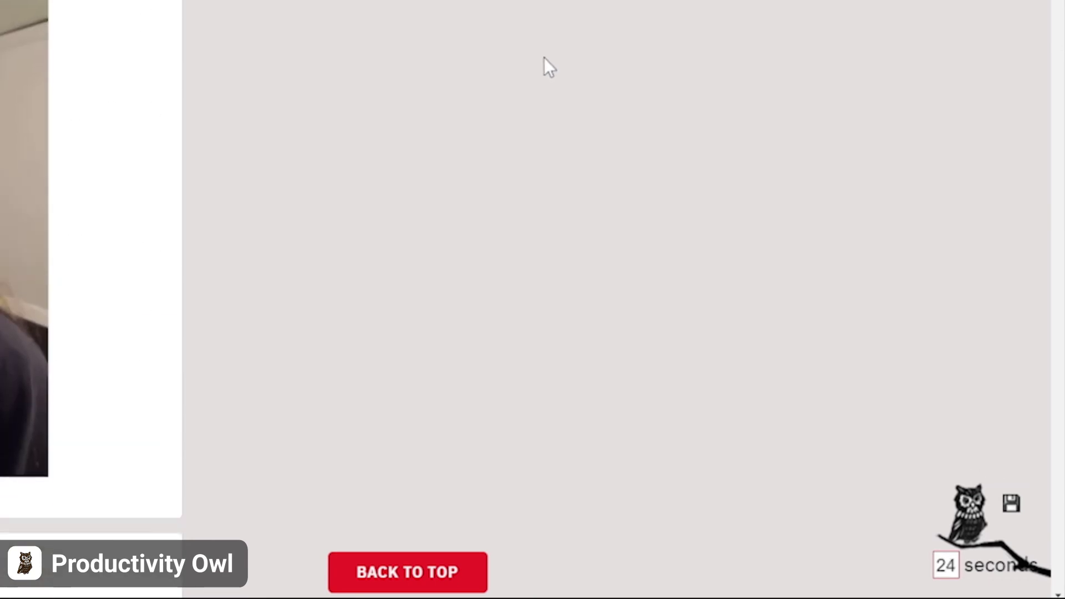
scroll(559, 58, "down", 6)
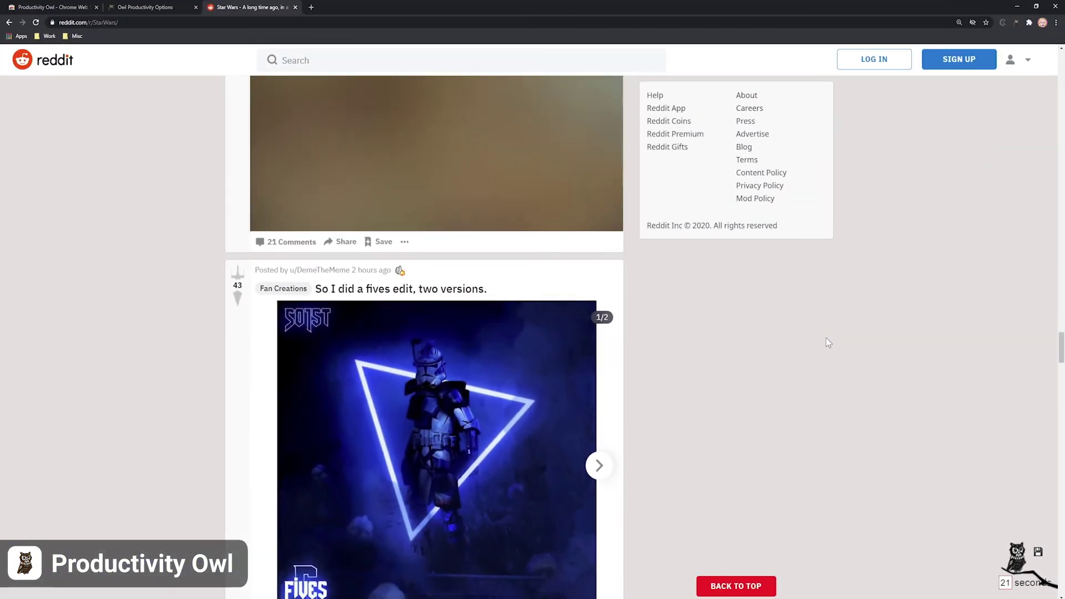
scroll(826, 340, "down", 5)
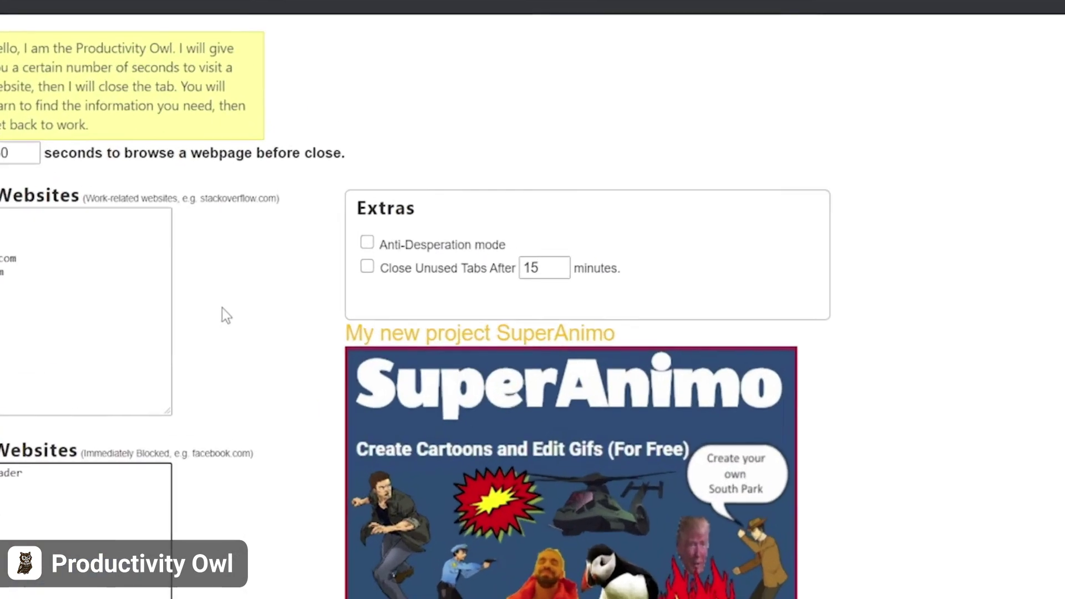
- Enable Close Unused Tabs After, keeping the value at 15 minutes
left_click(336, 306)
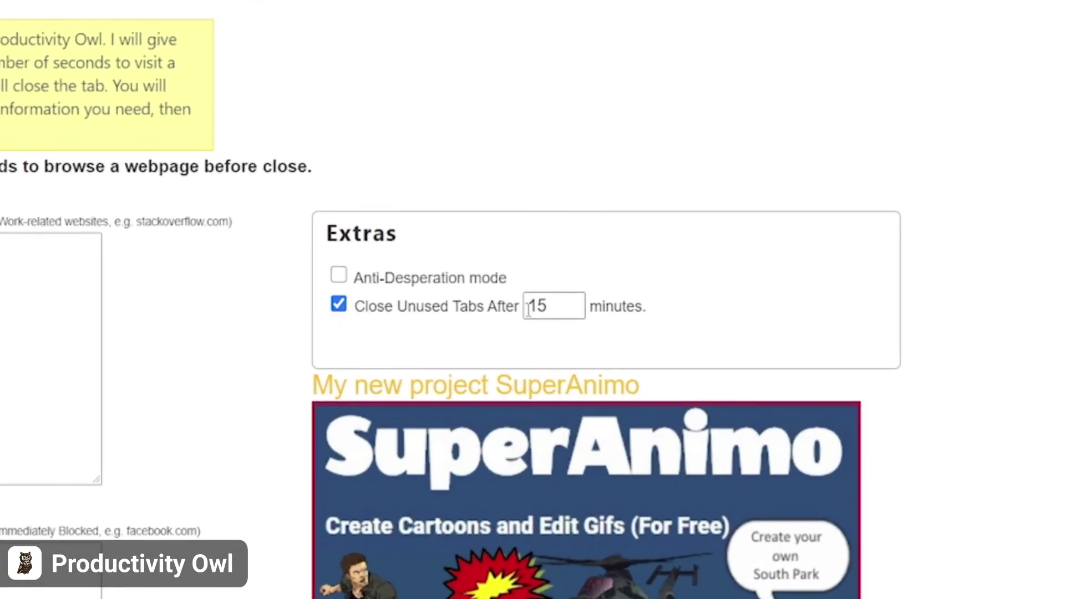
double_click(544, 309)
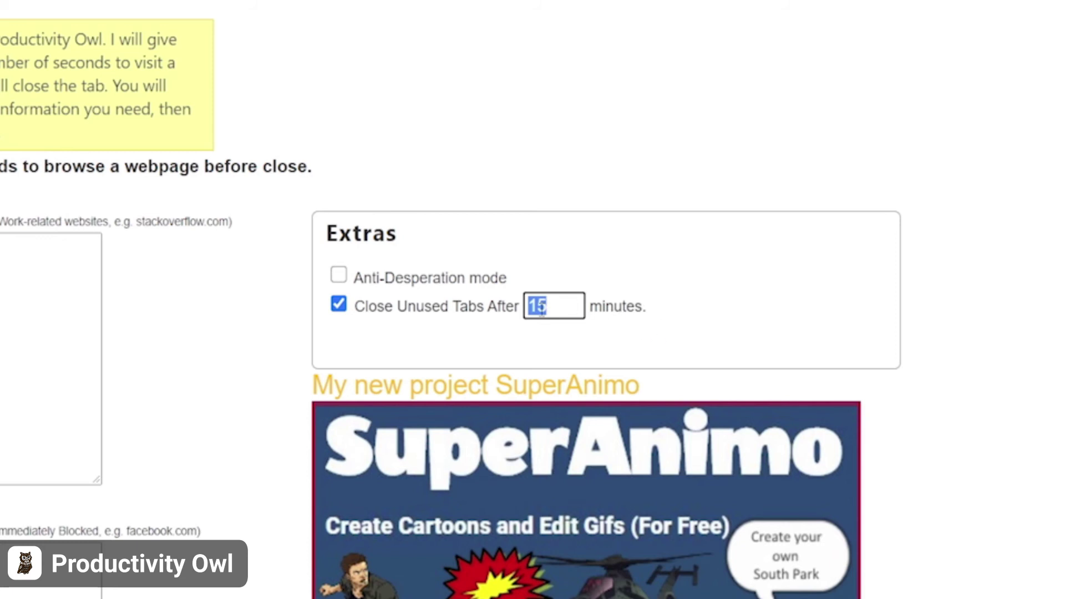
left_click(537, 306)
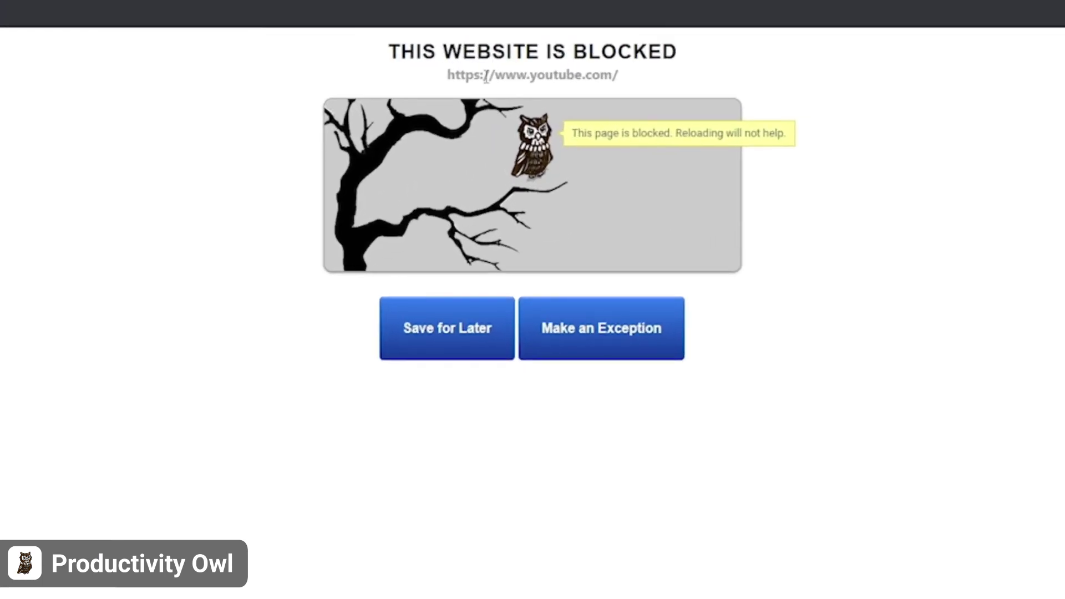
- From the blocked-site exception prompt, add a Monday–Friday 12:00–1:00 pm freetime block and save it
left_click(605, 327)
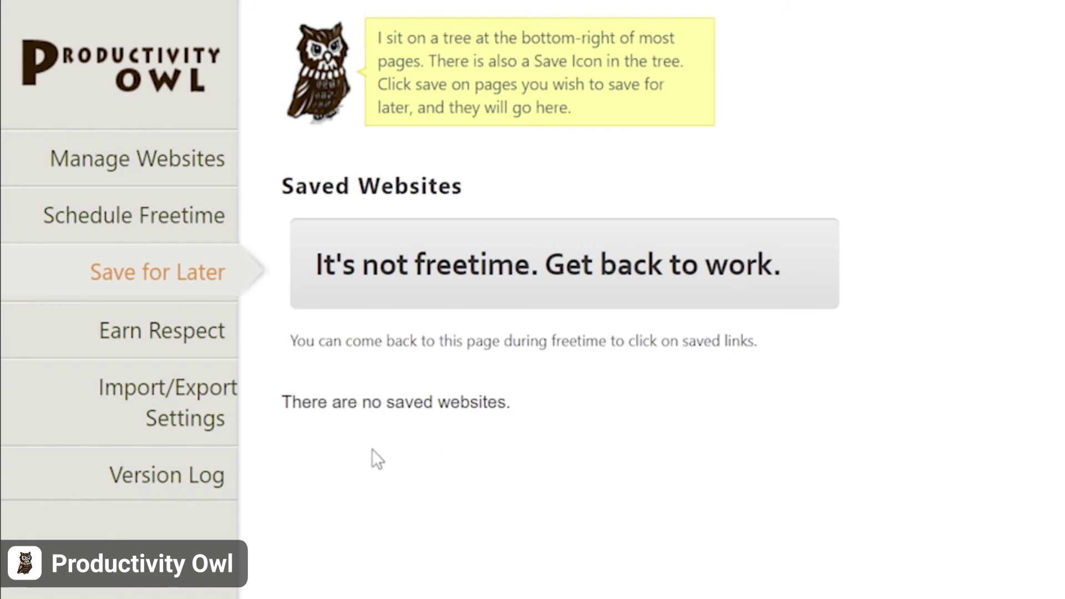
left_click(183, 332)
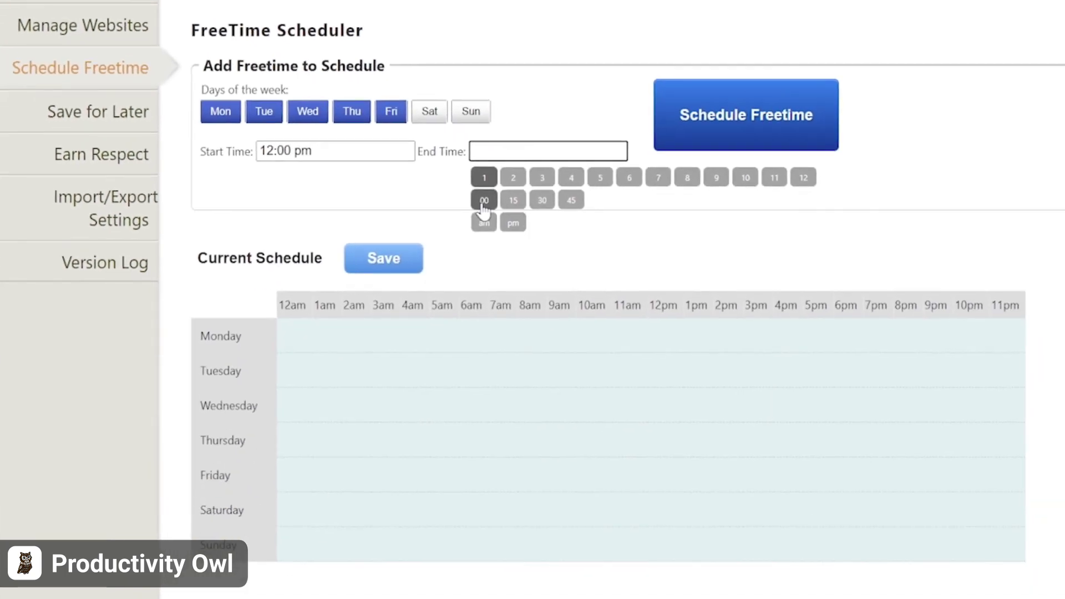
left_click(512, 222)
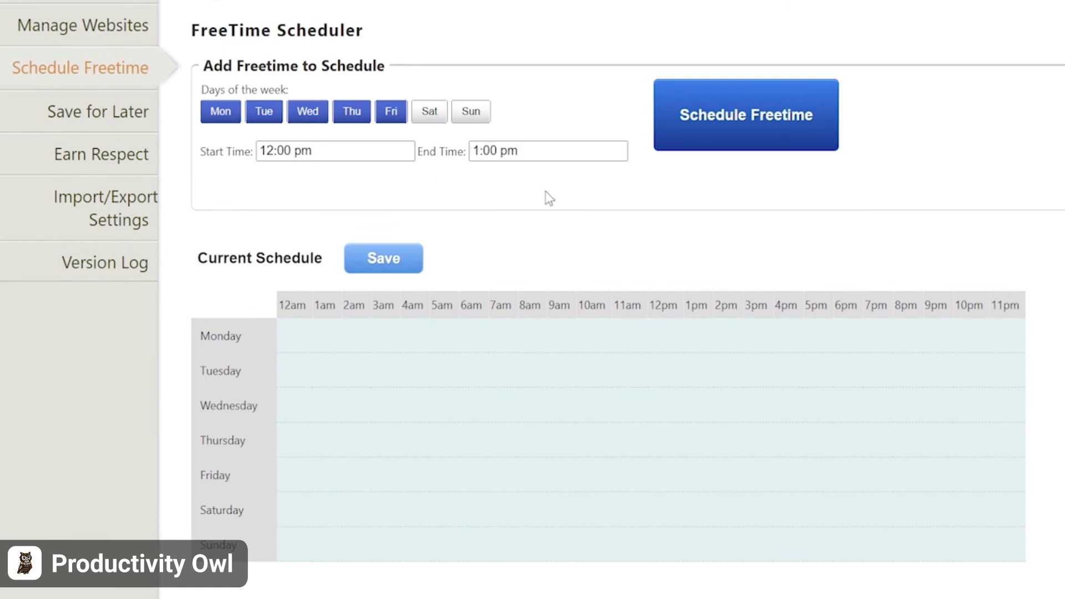
left_click(744, 117)
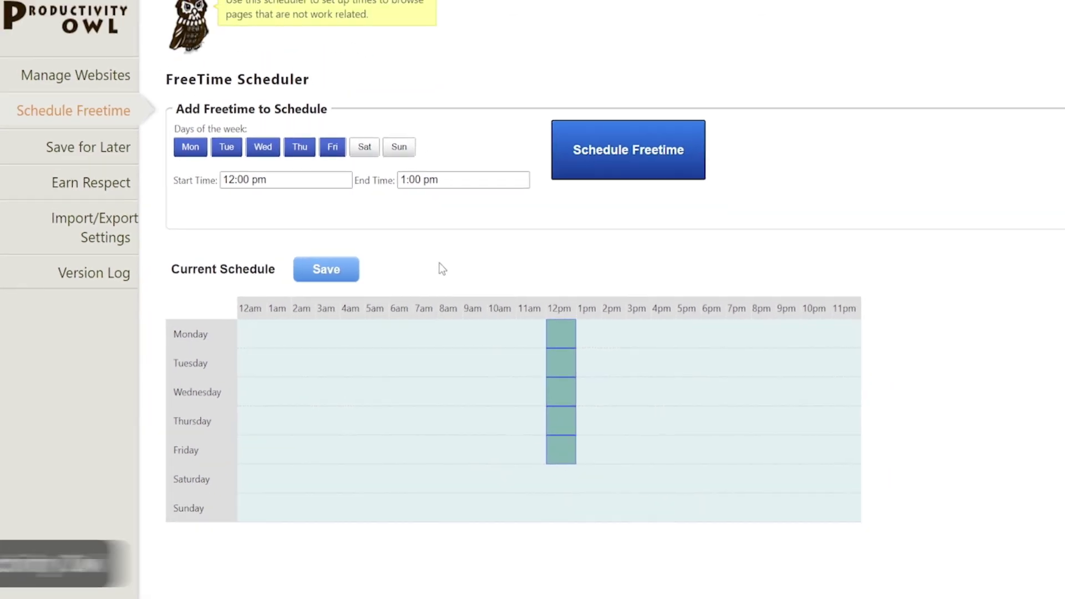
left_click(271, 282)
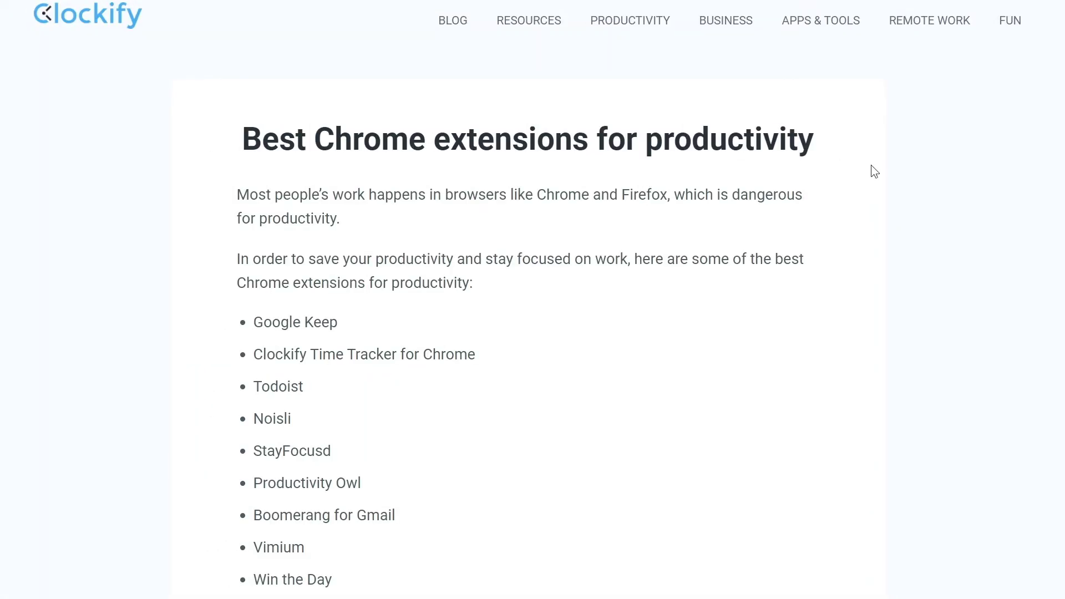
scroll(897, 206, "down", 12)
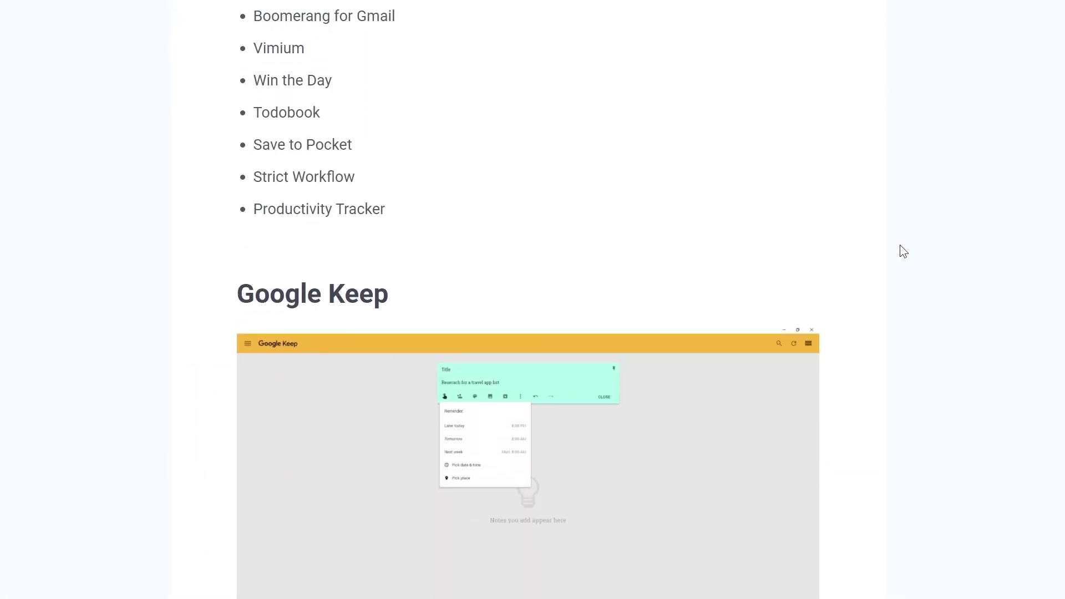
scroll(910, 252, "down", 15)
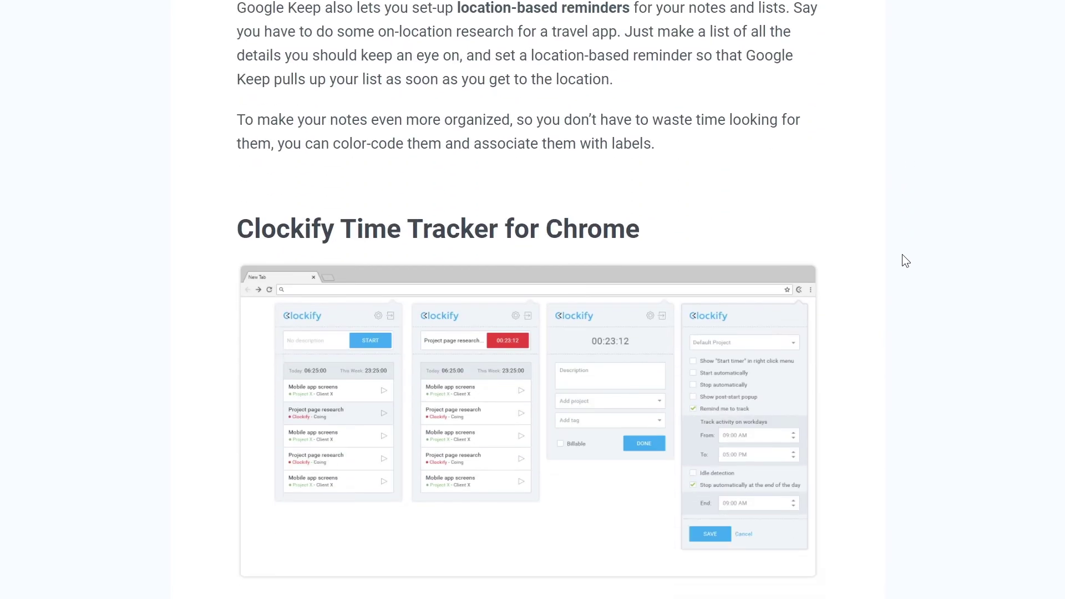
scroll(908, 253, "down", 15)
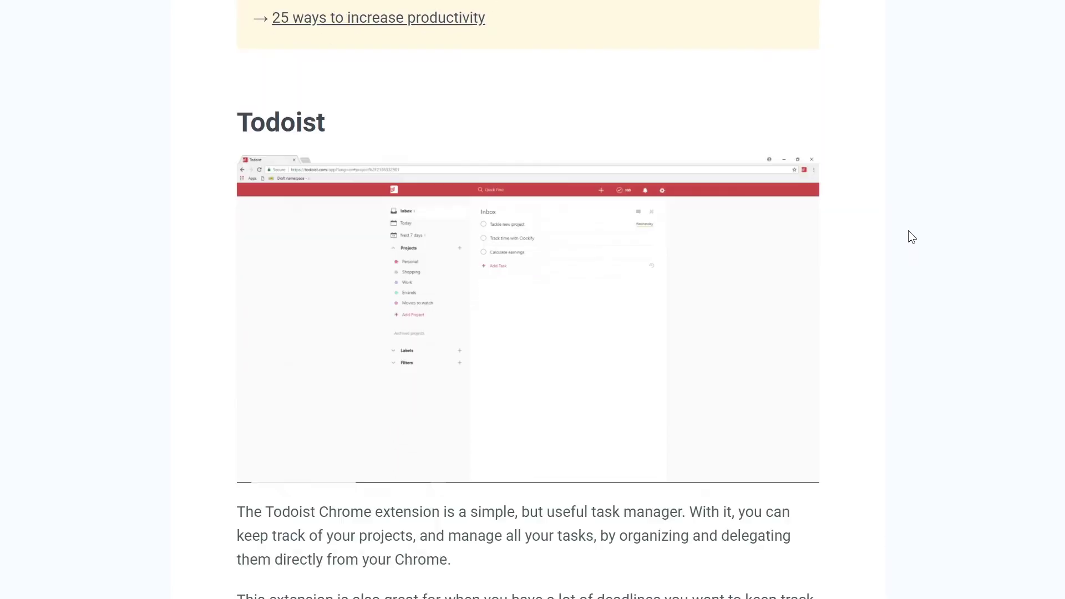
scroll(909, 227, "down", 16)
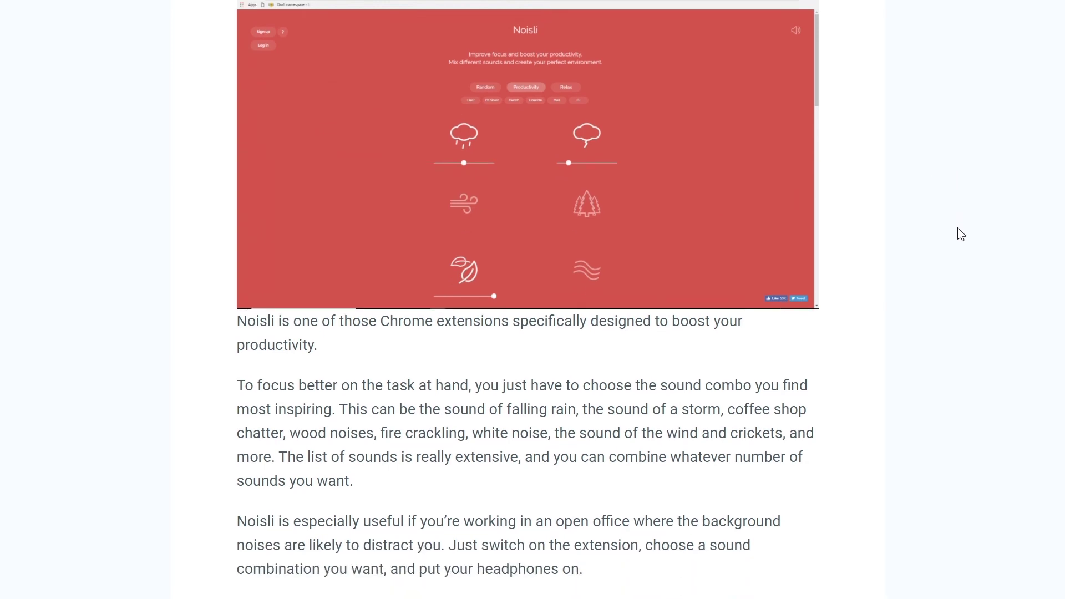
scroll(960, 233, "down", 14)
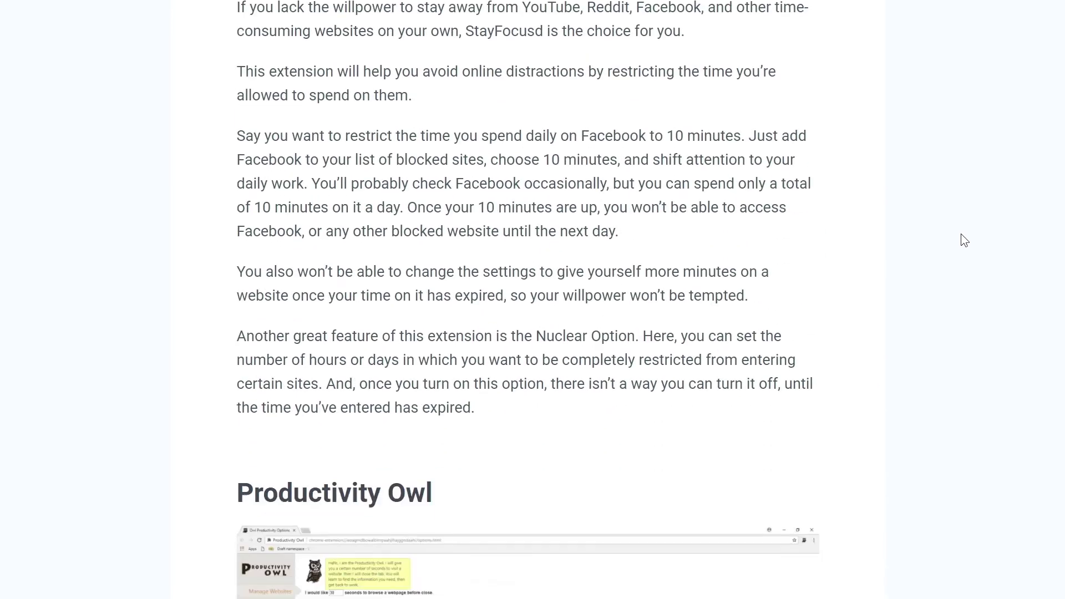
scroll(950, 226, "down", 15)
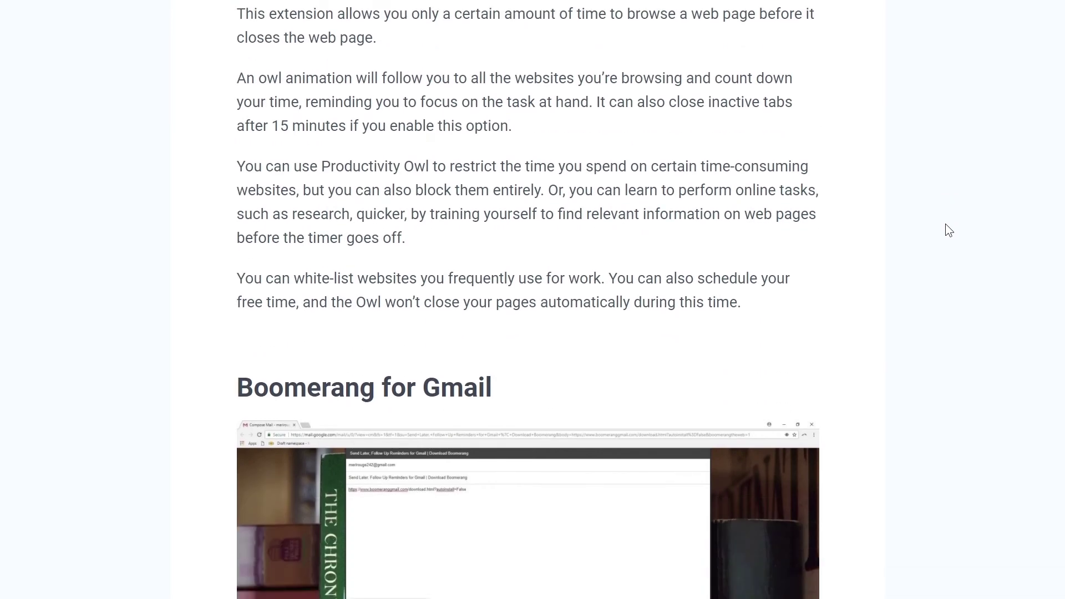